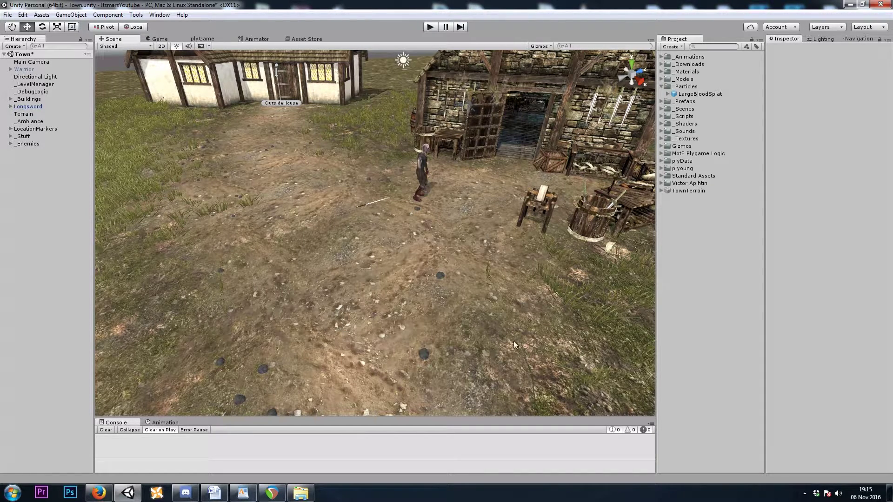
- Place a LargeBloodSplat instance on the ground near the sword and select its SlimeFlash particle system
{"action": "left_click_drag", "start_coordinate": [695, 91], "coordinate": [362, 188]}
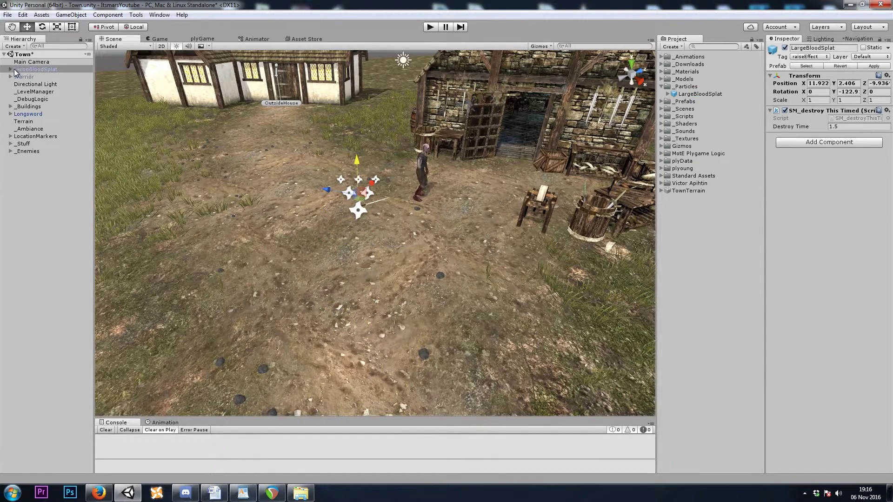
{"action": "left_click", "coordinate": [11, 69]}
{"action": "left_click", "coordinate": [29, 77]}
{"action": "right_click_drag", "start_coordinate": [350, 287], "coordinate": [303, 321]}
{"action": "key", "text": "w"}
{"action": "key", "text": "e"}
{"action": "key", "text": "w"}
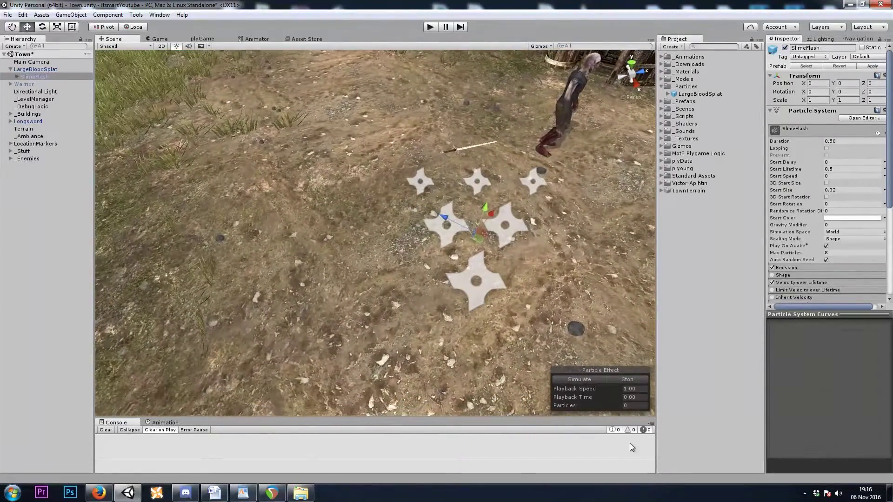
- Simulate the SlimeFlash particle effect and view it from another angle in the scene
{"action": "left_click", "coordinate": [585, 378]}
{"action": "left_click", "coordinate": [585, 377]}
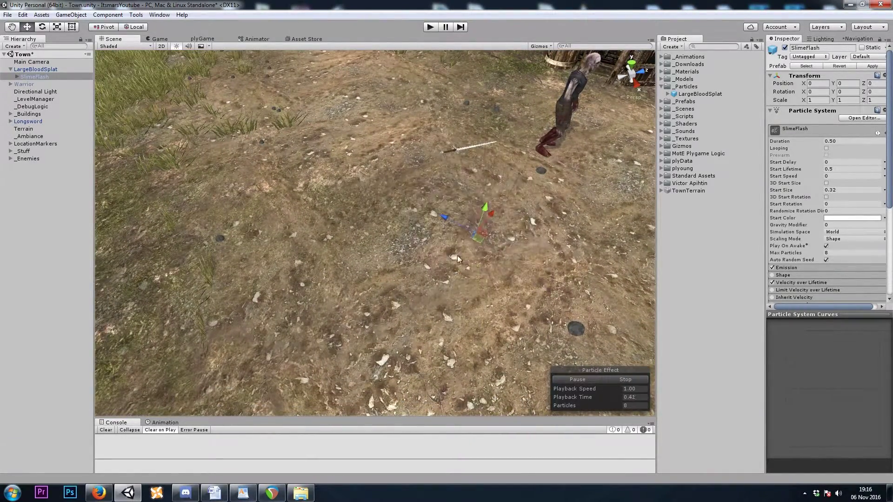
{"action": "right_click_drag", "start_coordinate": [484, 214], "coordinate": [394, 185]}
{"action": "key", "text": "d"}
{"action": "left_click_drag", "start_coordinate": [394, 186], "coordinate": [405, 218], "text": "alt"}
{"action": "left_click", "coordinate": [577, 377]}
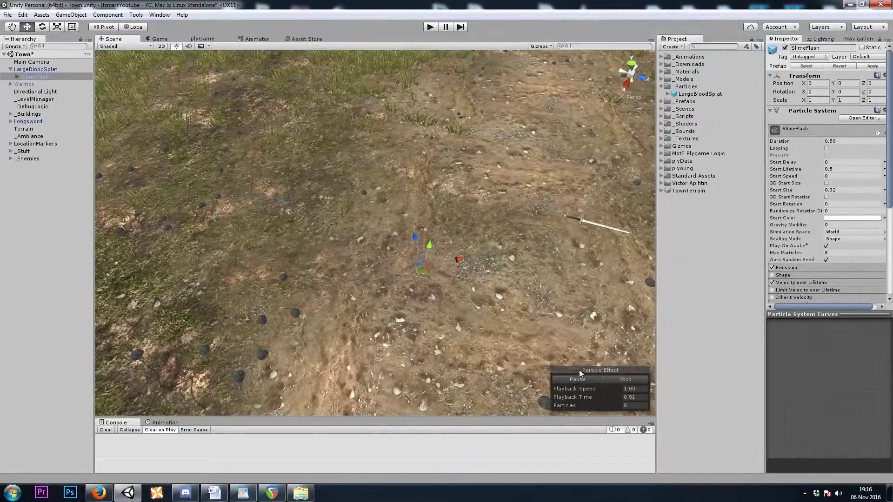
- Delete the LargeBloodSplat instance from the scene
{"action": "left_click", "coordinate": [32, 70]}
{"action": "key", "text": "Delete"}
{"action": "right_click_drag", "start_coordinate": [242, 223], "coordinate": [372, 182]}
{"action": "key", "text": "w"}
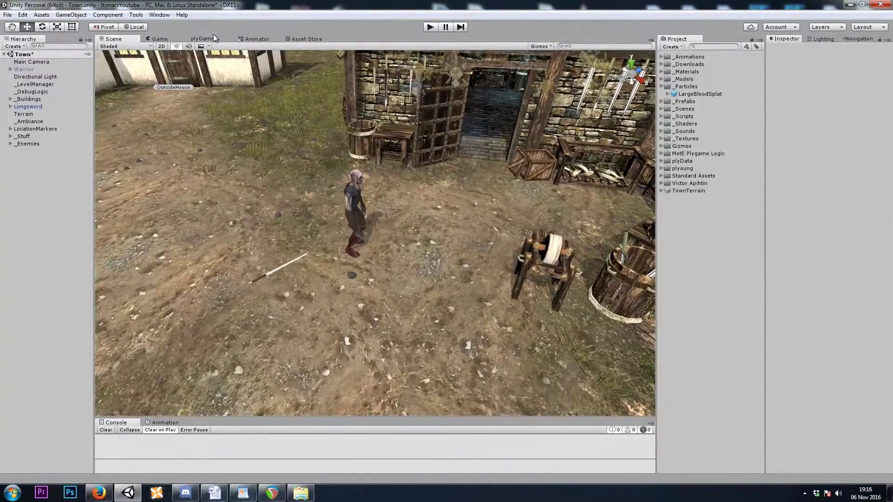
- Open the events of the Player_Melee skill in plyGame and show its On Skill Hit event
{"action": "left_click", "coordinate": [202, 39]}
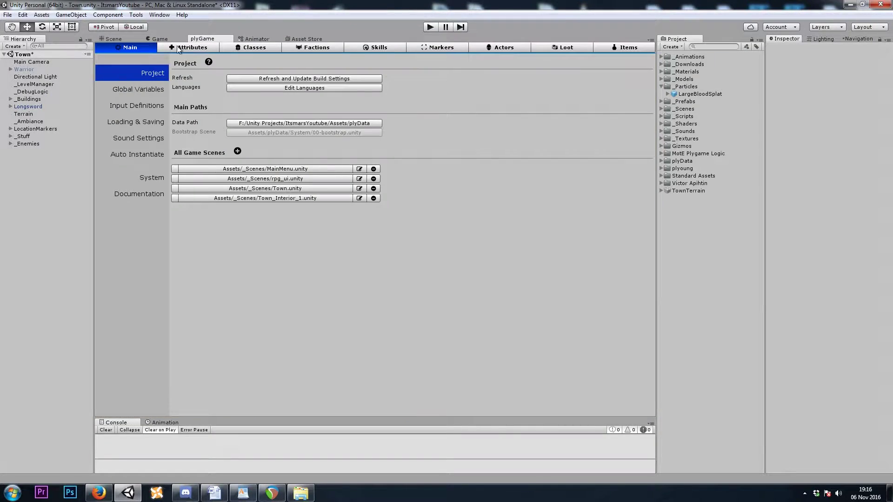
{"action": "left_click", "coordinate": [378, 48]}
{"action": "left_click", "coordinate": [137, 90]}
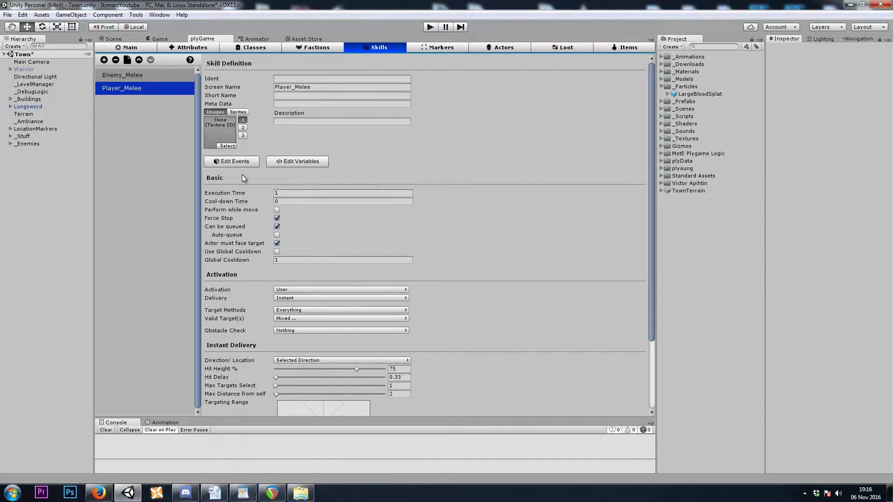
{"action": "left_click", "coordinate": [233, 162]}
{"action": "left_click", "coordinate": [167, 237]}
{"action": "middle_click_drag", "start_coordinate": [461, 227], "coordinate": [453, 235]}
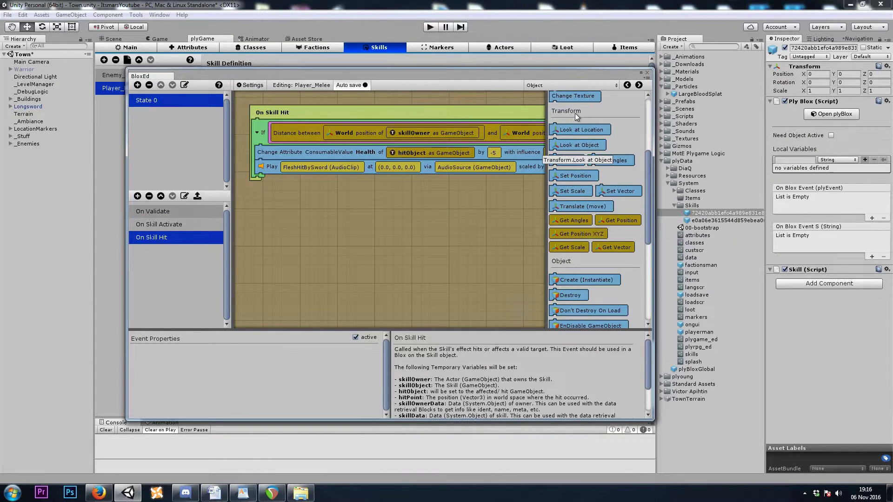
- Add a Create (Instantiate) block below the sound block in On Skill Hit, with LargeBloodSplat as the object to create
{"action": "left_click", "coordinate": [551, 85]}
{"action": "left_click", "coordinate": [556, 259]}
{"action": "left_click_drag", "start_coordinate": [596, 280], "coordinate": [270, 169]}
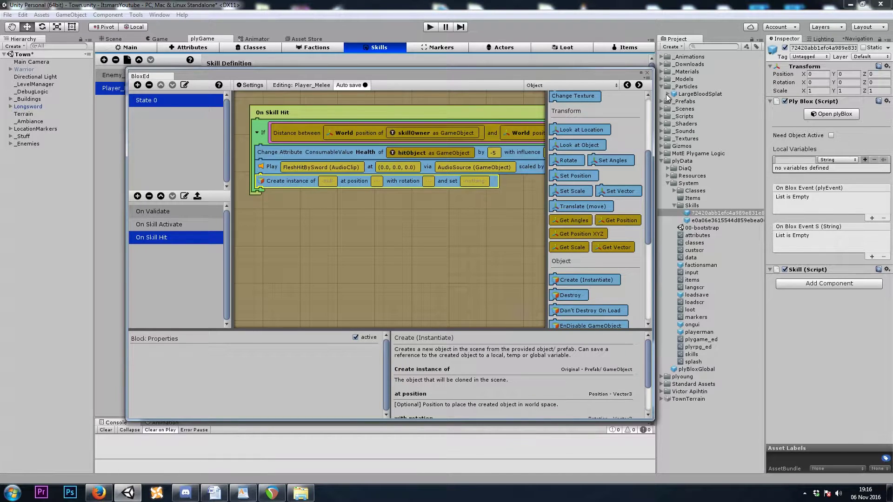
{"action": "left_click_drag", "start_coordinate": [692, 93], "coordinate": [328, 181]}
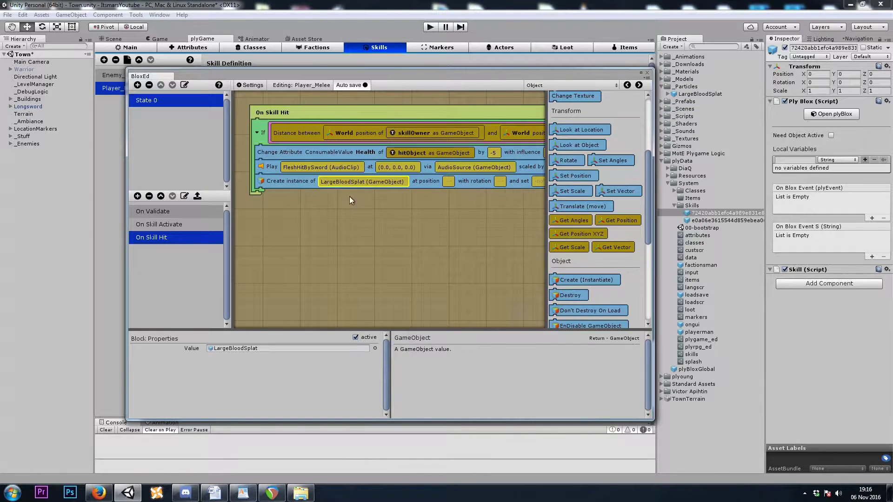
- Check the event's temporary variables and put a Get Temp Vector3 block into the create block's position slot
{"action": "middle_click_drag", "start_coordinate": [470, 220], "coordinate": [385, 234]}
{"action": "left_click", "coordinate": [353, 197]}
{"action": "left_click", "coordinate": [370, 219]}
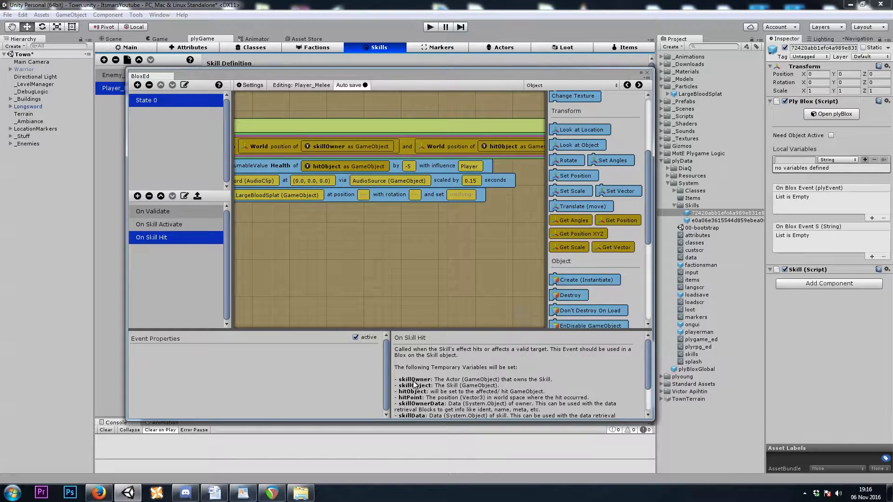
{"action": "scroll", "coordinate": [414, 389], "scroll_direction": "down", "scroll_amount": 3}
{"action": "scroll", "coordinate": [414, 396], "scroll_direction": "up", "scroll_amount": 3}
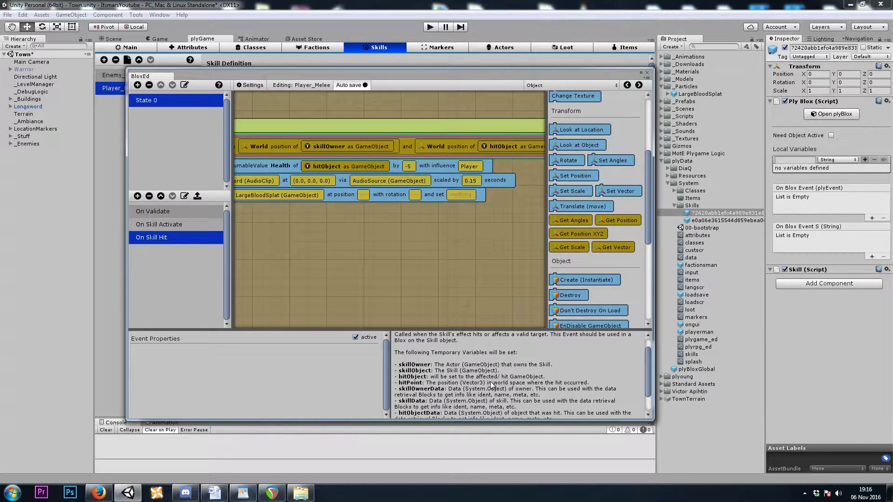
{"action": "left_click", "coordinate": [568, 84]}
{"action": "left_click", "coordinate": [579, 260]}
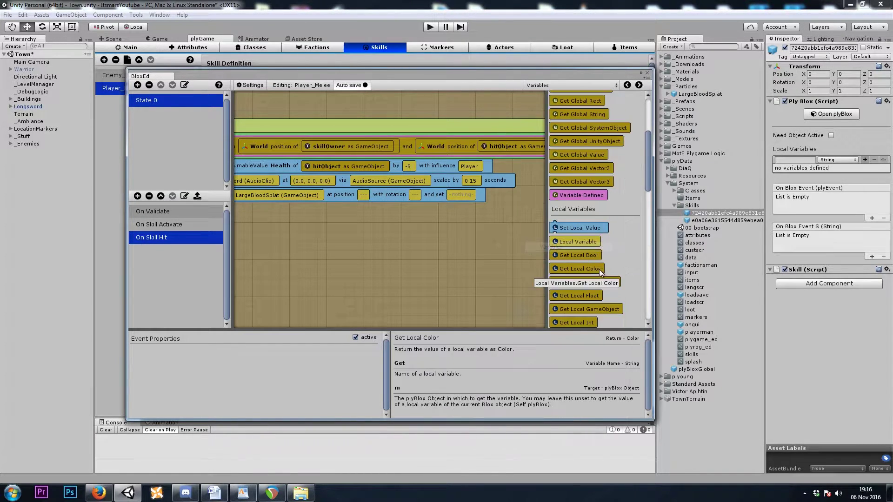
{"action": "scroll", "coordinate": [626, 288], "scroll_direction": "down", "scroll_amount": 3}
{"action": "scroll", "coordinate": [626, 292], "scroll_direction": "down", "scroll_amount": 3}
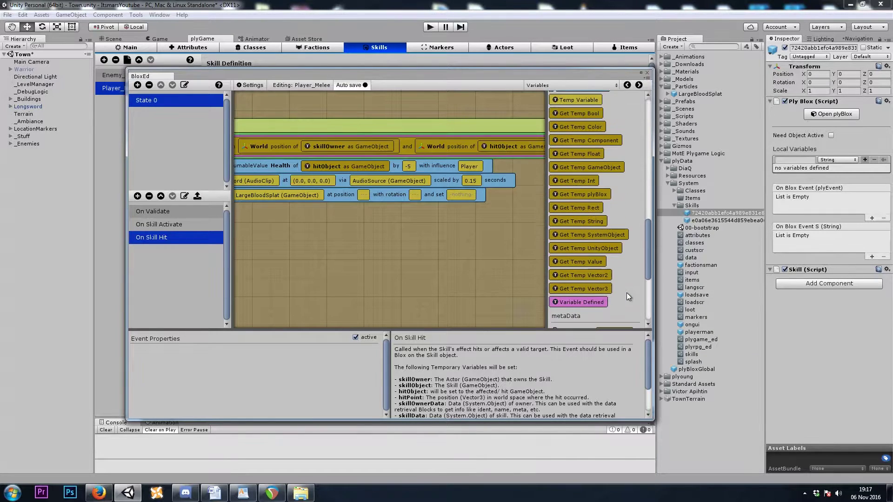
{"action": "mouse_move", "coordinate": [586, 289]}
{"action": "left_click_drag", "start_coordinate": [586, 289], "coordinate": [363, 196]}
- Set the variable name of the position's Get Temp Vector3 block to hitPoint
{"action": "left_click", "coordinate": [278, 351]}
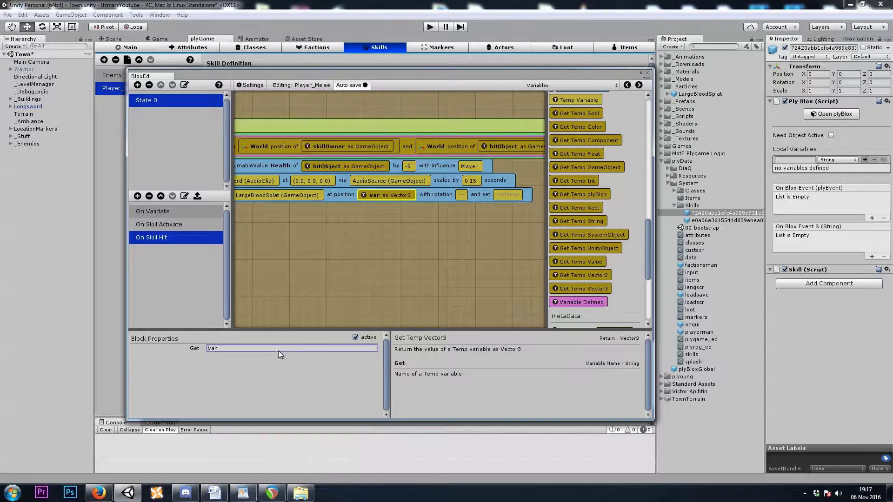
{"action": "type", "text": "hitPoi"}
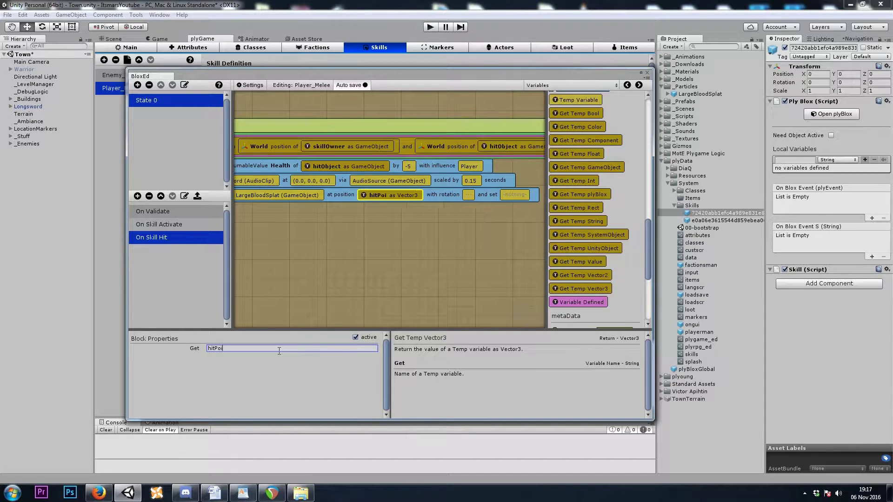
{"action": "type", "text": "nt"}
{"action": "left_click", "coordinate": [419, 241]}
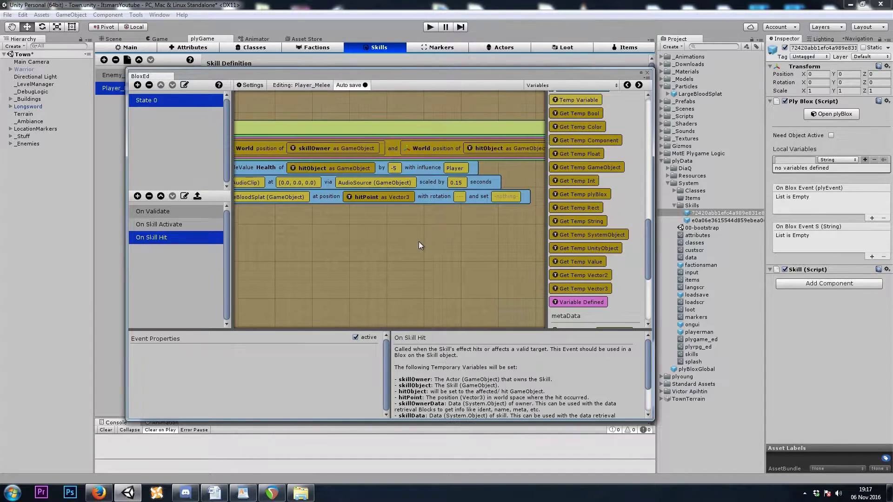
- Put a Get Angles block in World space into the rotation slot of the LargeBloodSplat create block
{"action": "left_click_drag", "start_coordinate": [394, 82], "coordinate": [415, 93]}
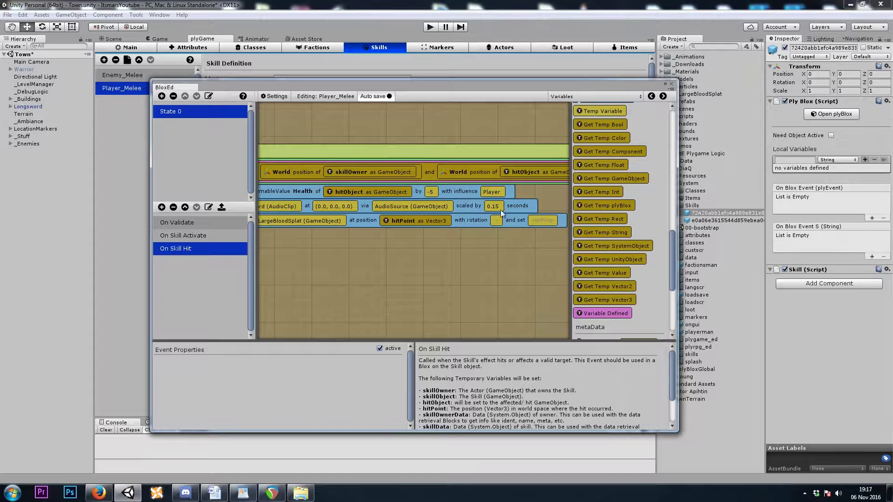
{"action": "left_click", "coordinate": [495, 228]}
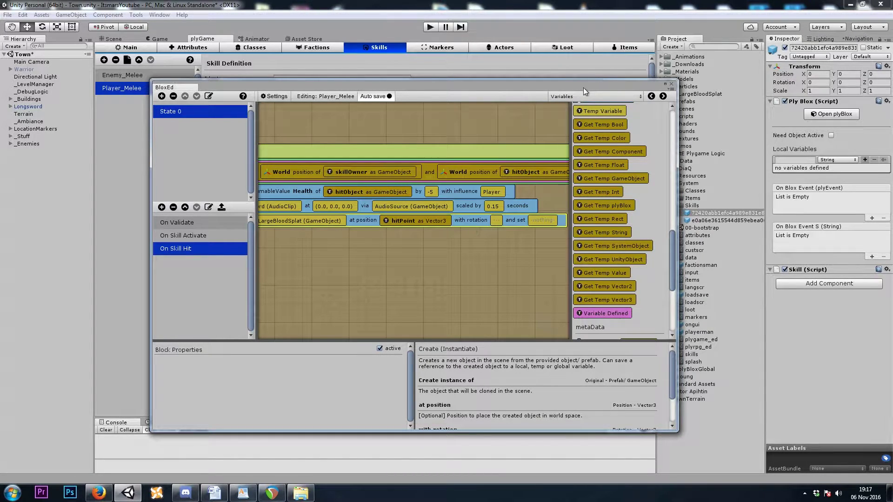
{"action": "left_click", "coordinate": [575, 97]}
{"action": "left_click", "coordinate": [581, 231]}
{"action": "scroll", "coordinate": [647, 308], "scroll_direction": "up", "scroll_amount": 6}
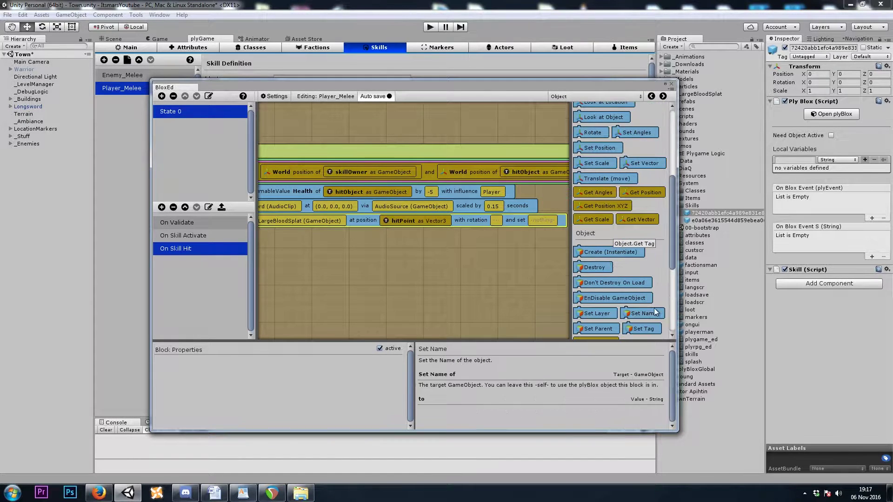
{"action": "left_click_drag", "start_coordinate": [597, 191], "coordinate": [493, 222]}
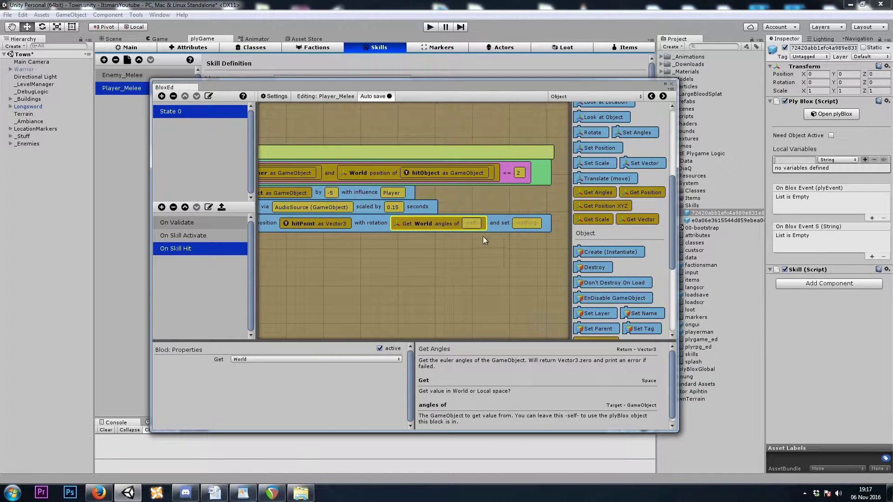
{"action": "left_click", "coordinate": [484, 264]}
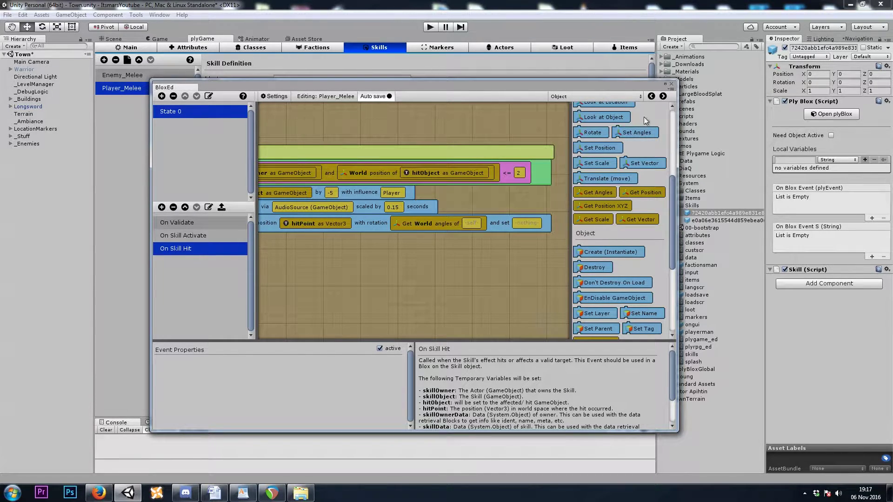
- Set the Get Angles target to a temp GameObject variable named skillOwner, and close the block editor after reviewing the create block
{"action": "left_click", "coordinate": [597, 96]}
{"action": "left_click", "coordinate": [593, 258]}
{"action": "scroll", "coordinate": [665, 279], "scroll_direction": "down", "scroll_amount": 3}
{"action": "scroll", "coordinate": [666, 278], "scroll_direction": "down", "scroll_amount": 3}
{"action": "left_click_drag", "start_coordinate": [618, 252], "coordinate": [473, 225]}
{"action": "left_click", "coordinate": [274, 360]}
{"action": "type", "text": "skill0"}
{"action": "type", "text": "wner"}
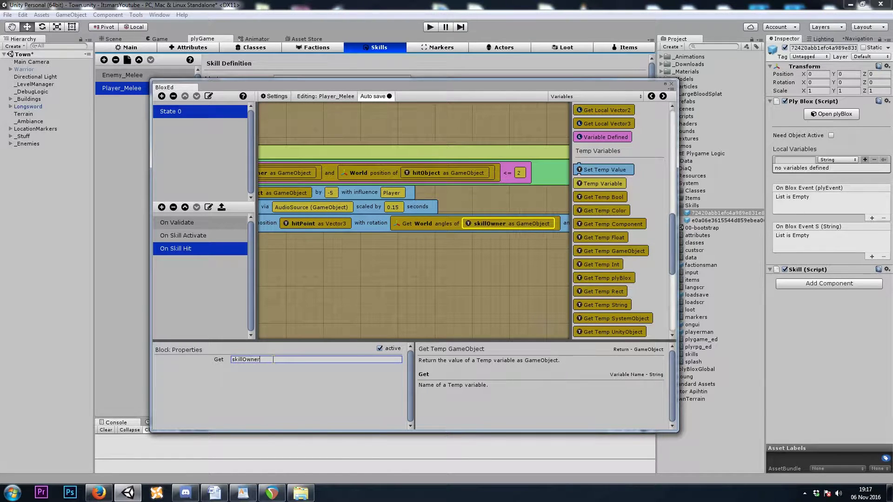
{"action": "left_click", "coordinate": [412, 310]}
{"action": "middle_click_drag", "start_coordinate": [511, 268], "coordinate": [634, 255]}
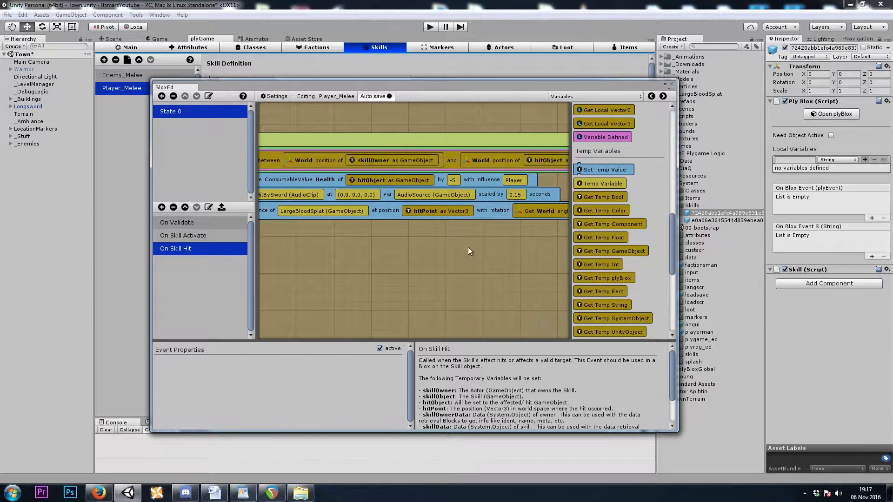
{"action": "left_click", "coordinate": [426, 212]}
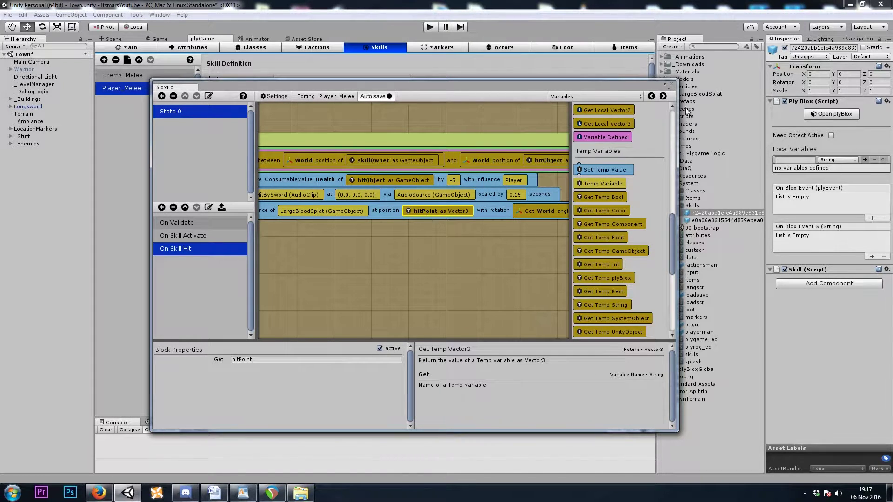
{"action": "left_click", "coordinate": [671, 85]}
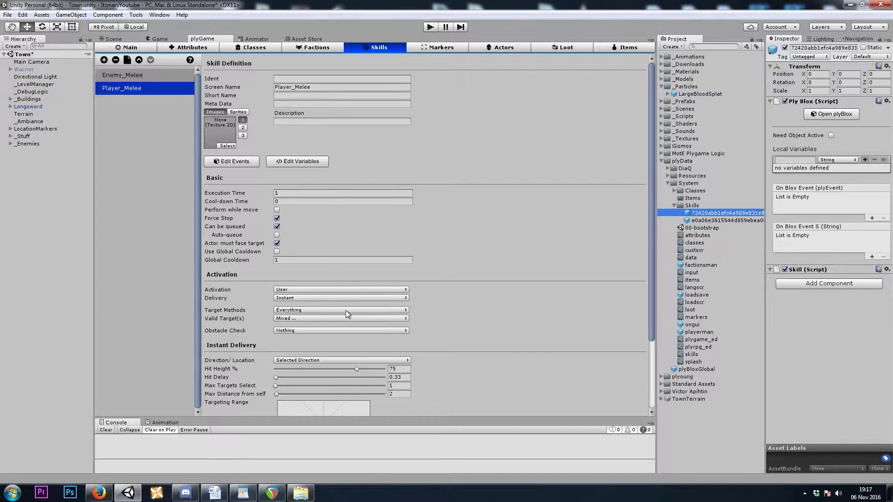
- Try a Hit Height of 50% for the Player_Melee skill and raise it back up
{"action": "scroll", "coordinate": [331, 313], "scroll_direction": "down", "scroll_amount": 3}
{"action": "mouse_move", "coordinate": [341, 343]}
{"action": "left_mouse_down"}
{"action": "mouse_move", "coordinate": [320, 343]}
{"action": "mouse_move", "coordinate": [333, 341]}
{"action": "left_mouse_up"}
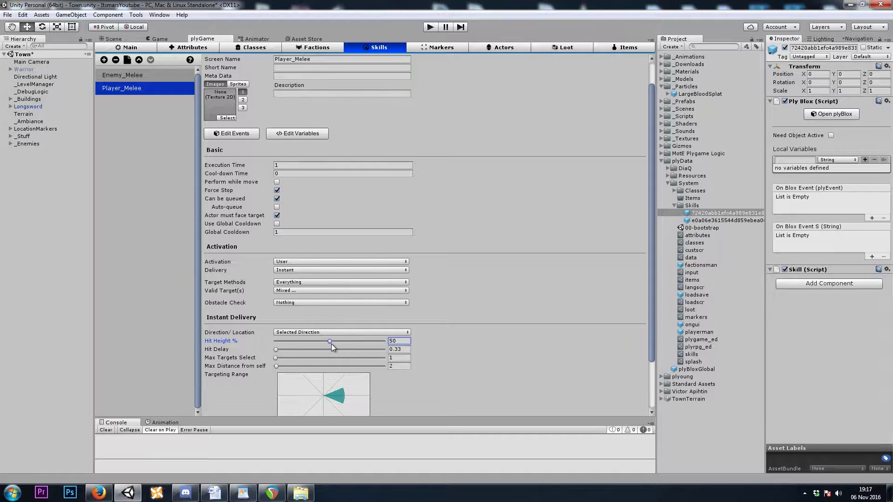
{"action": "left_click_drag", "start_coordinate": [332, 344], "coordinate": [356, 345]}
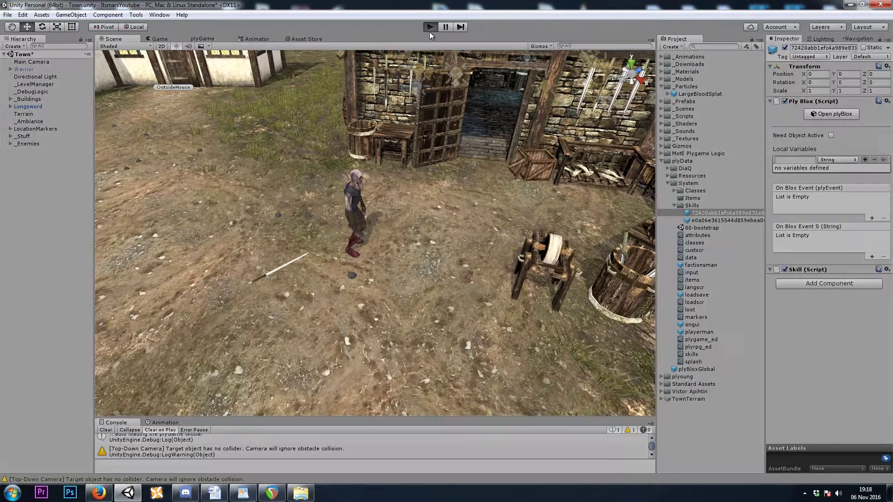
- Run the game, walk the character toward the smithy and equip the sword from the bag
{"action": "left_click", "coordinate": [430, 27]}
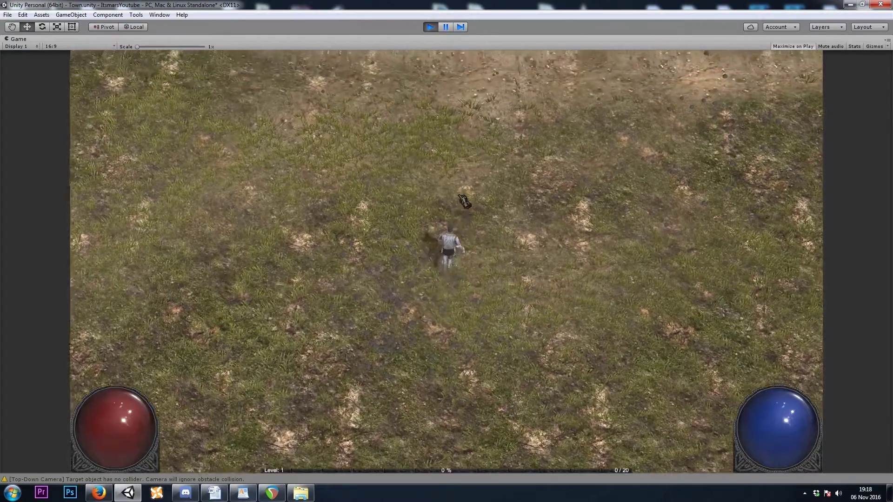
{"action": "left_click_drag", "start_coordinate": [459, 196], "coordinate": [479, 212]}
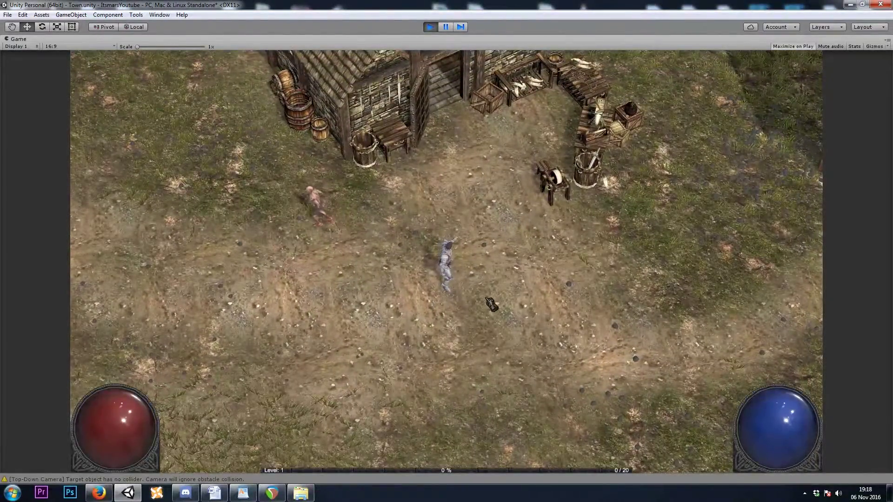
{"action": "left_click", "coordinate": [552, 305]}
{"action": "key", "text": "c"}
{"action": "key", "text": "i"}
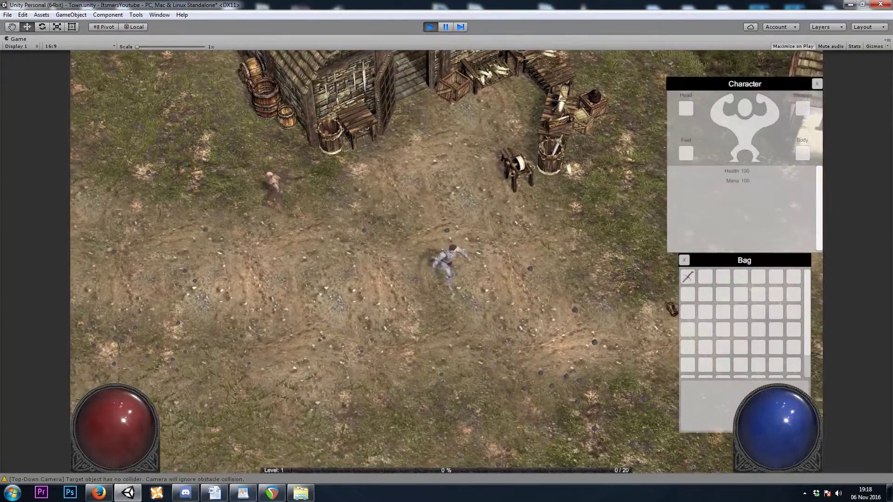
{"action": "key", "text": "i"}
{"action": "left_click", "coordinate": [367, 250]}
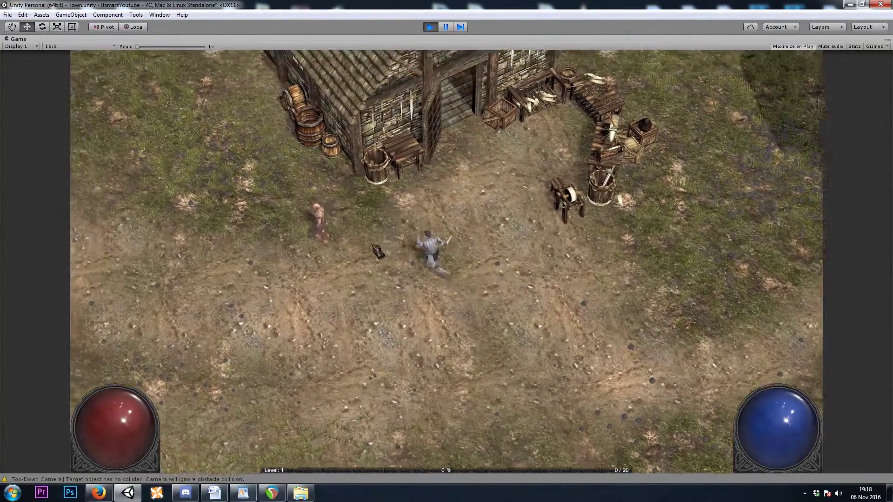
- Attack the zombie near the smithy with the sword to check the blood effect, and stop the game
{"action": "left_click", "coordinate": [404, 254]}
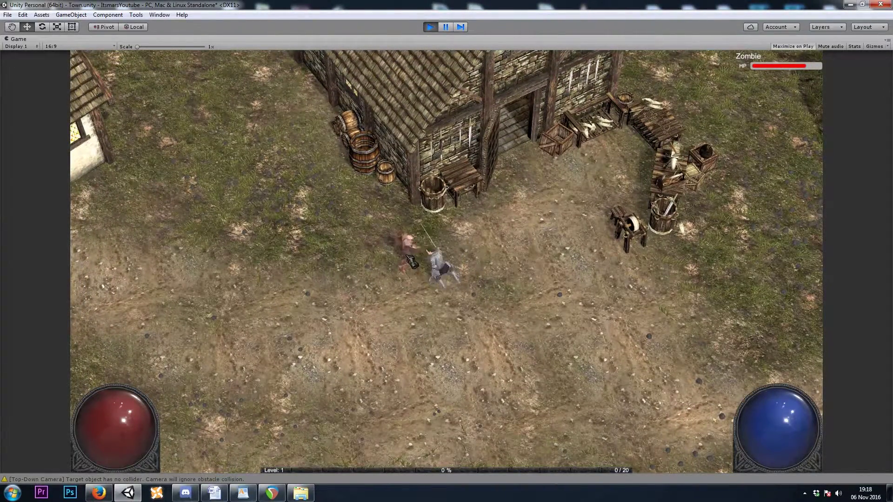
{"action": "left_click", "coordinate": [408, 260]}
{"action": "left_click_drag", "start_coordinate": [437, 340], "coordinate": [325, 234]}
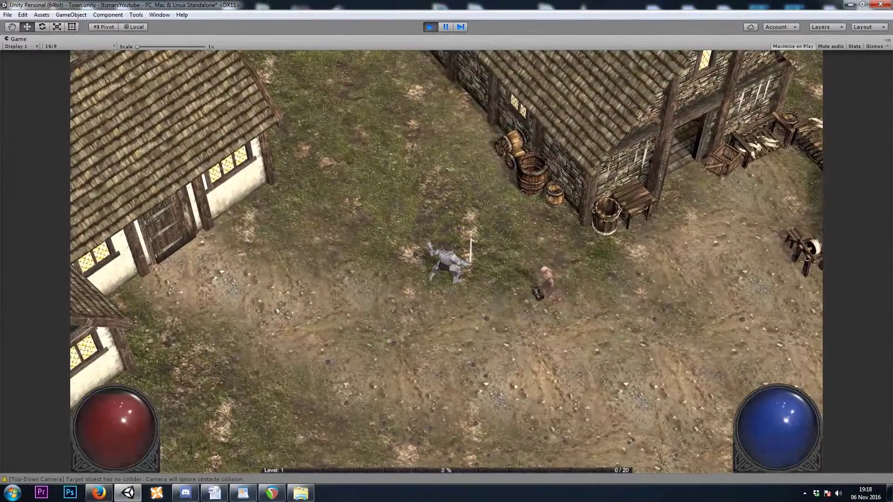
{"action": "left_click", "coordinate": [511, 282]}
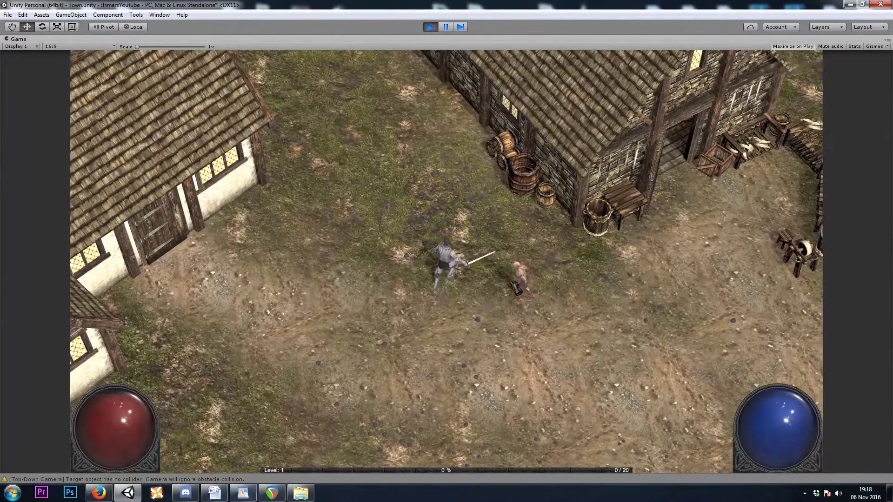
{"action": "left_click", "coordinate": [492, 288]}
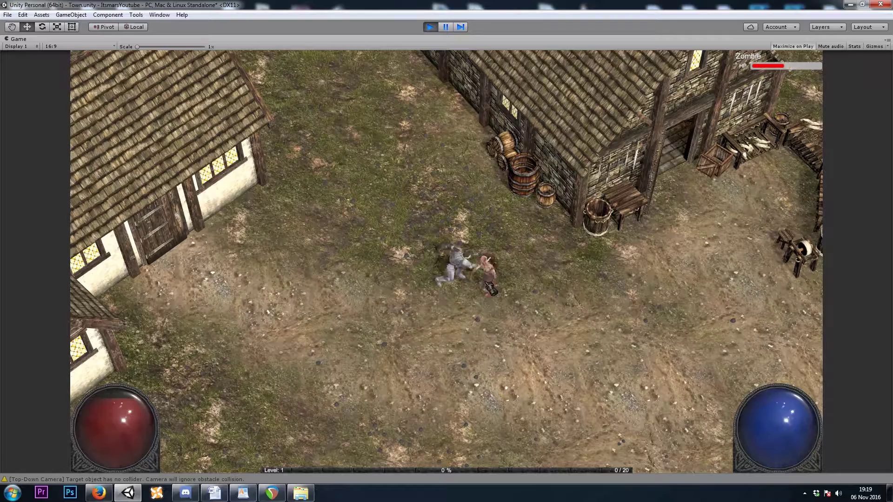
{"action": "left_click", "coordinate": [429, 28]}
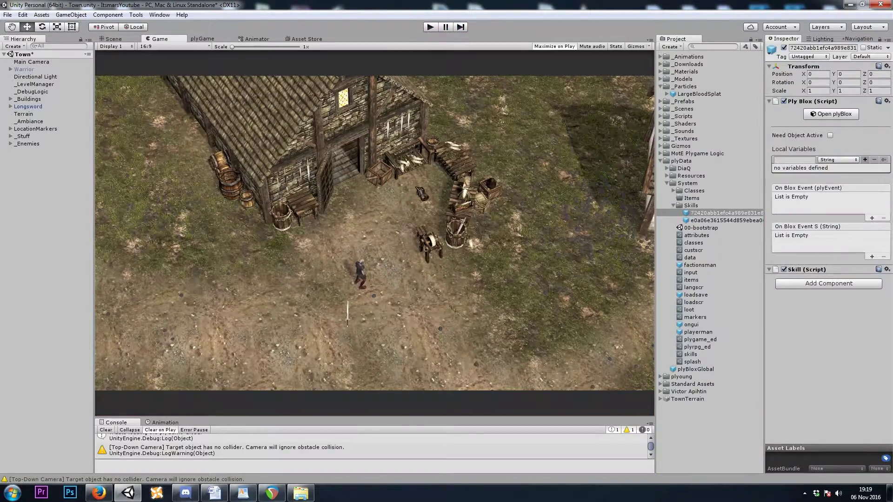
- Return to the Scene view, collapse the plyData folder and expand the _Textures folder in the project
{"action": "left_click", "coordinate": [123, 40]}
{"action": "right_click_drag", "start_coordinate": [382, 248], "coordinate": [406, 260]}
{"action": "left_click_drag", "start_coordinate": [405, 260], "coordinate": [414, 259], "text": "alt"}
{"action": "left_click", "coordinate": [661, 161]}
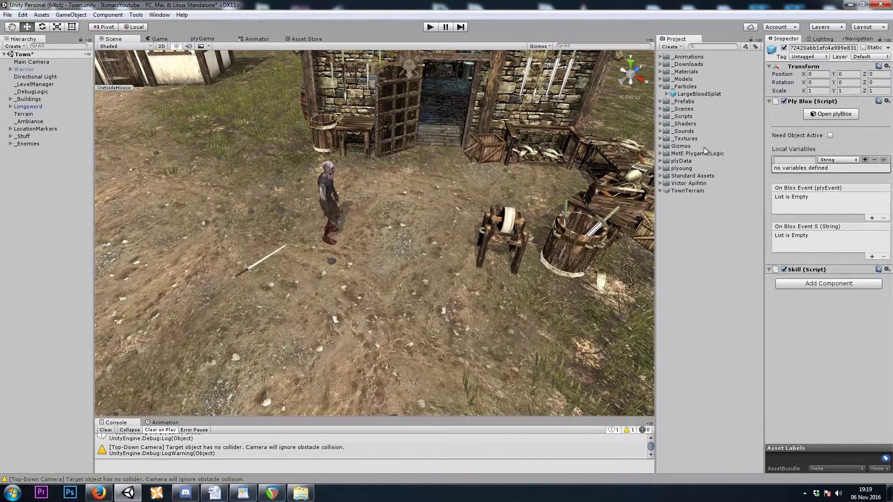
{"action": "left_click", "coordinate": [661, 139]}
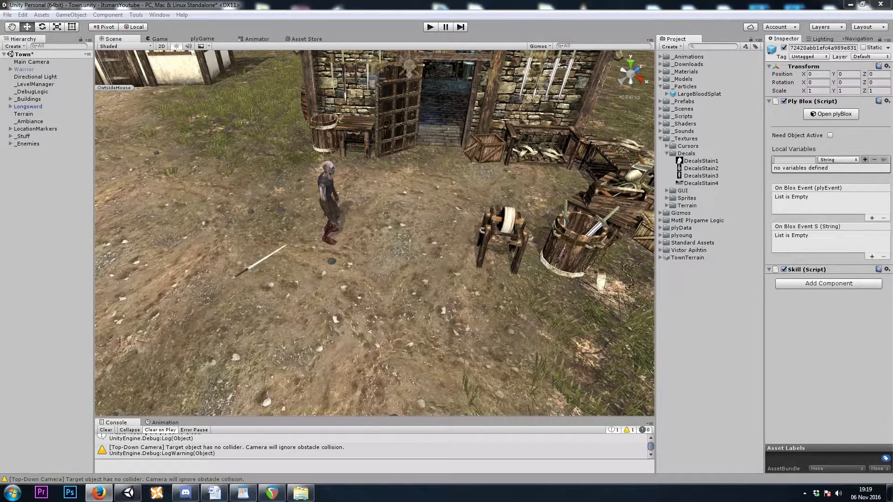
- Switch to Firefox and browse the Stains category under Decals on textures.com
{"action": "left_click_drag", "start_coordinate": [892, 466], "coordinate": [239, 1]}
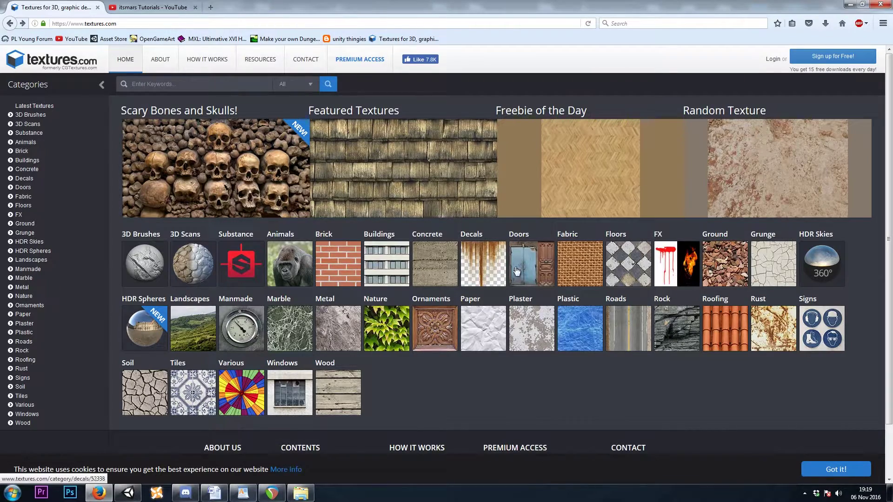
{"action": "left_click", "coordinate": [479, 253]}
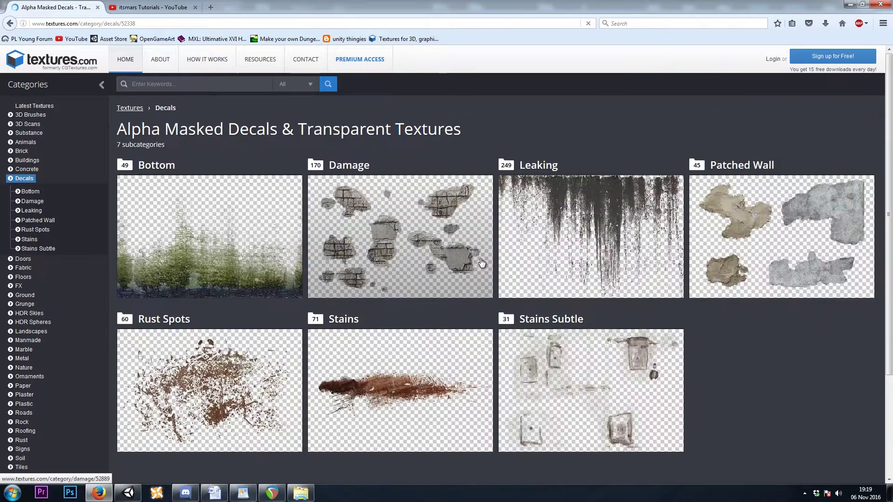
{"action": "left_click", "coordinate": [398, 387]}
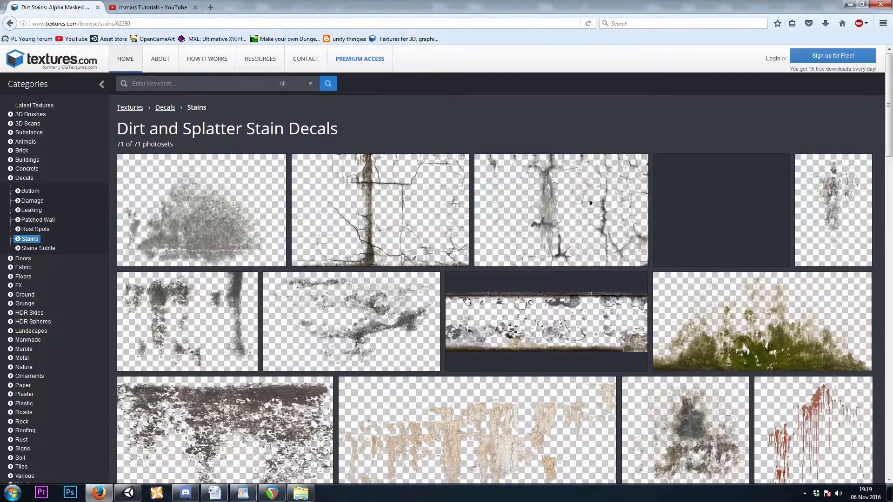
{"action": "scroll", "coordinate": [565, 89], "scroll_direction": "down", "scroll_amount": 9}
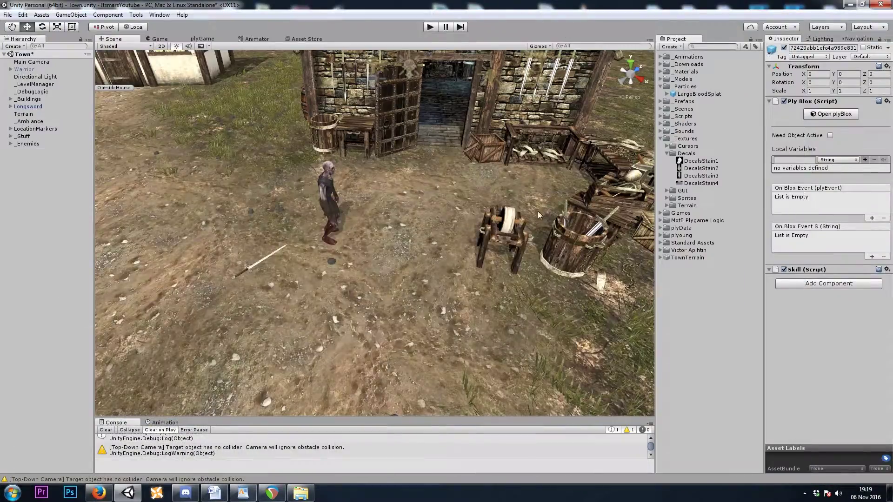
- Switch back to Unity and preview the DecalsStain textures in the Decals folder, ending on DecalsStain1
{"action": "left_click", "coordinate": [701, 161]}
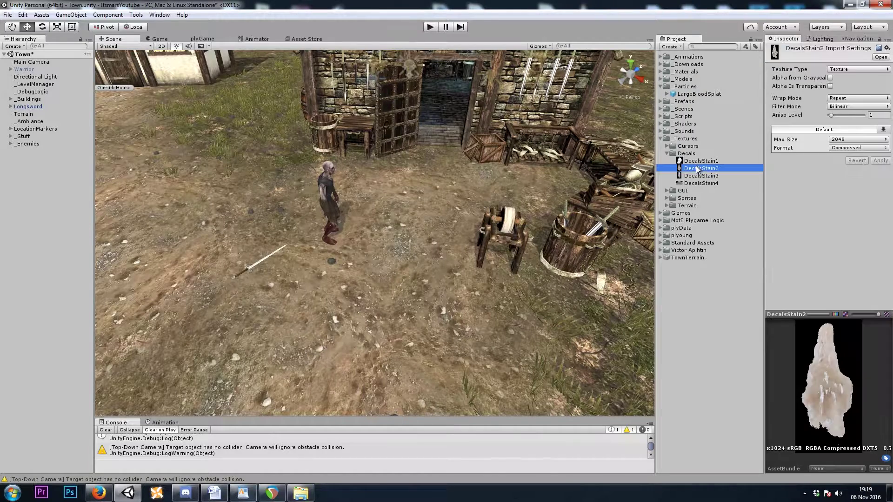
{"action": "left_click", "coordinate": [702, 183]}
{"action": "left_click", "coordinate": [700, 176]}
{"action": "left_click", "coordinate": [698, 168]}
{"action": "left_click", "coordinate": [696, 162]}
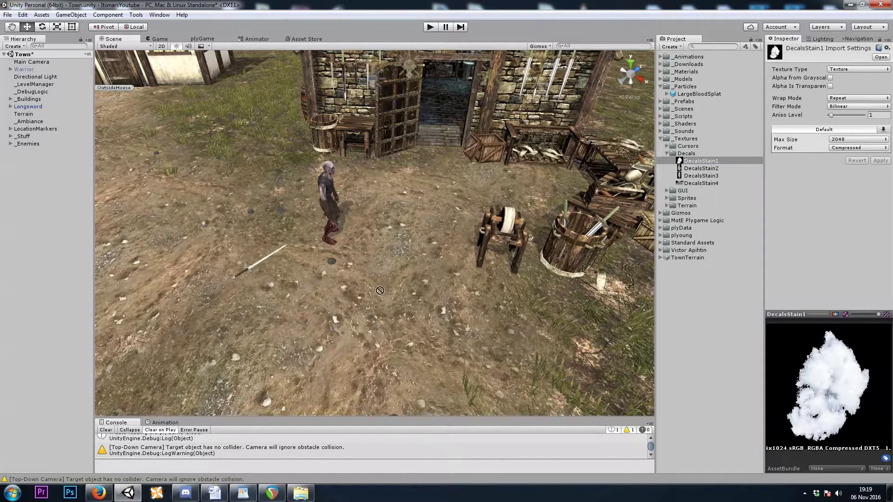
- Add a 3D plane to the scene and align it with the current view
{"action": "right_click", "coordinate": [45, 181]}
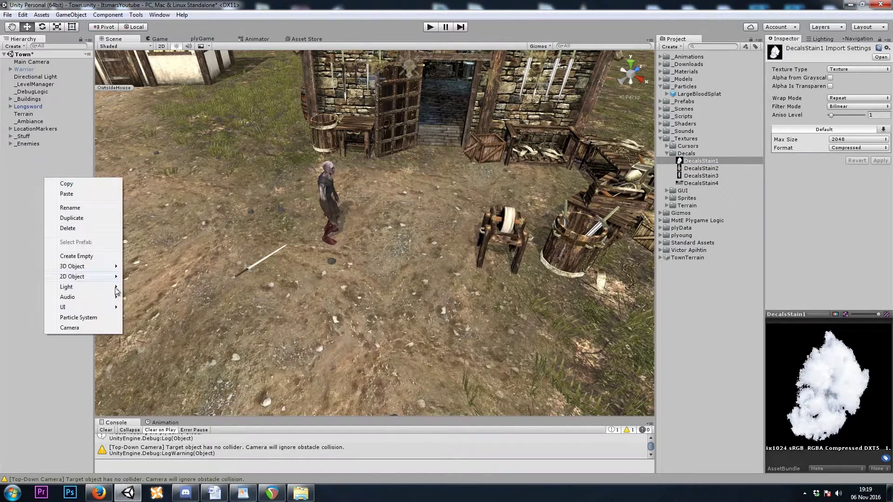
{"action": "mouse_move", "coordinate": [88, 267]}
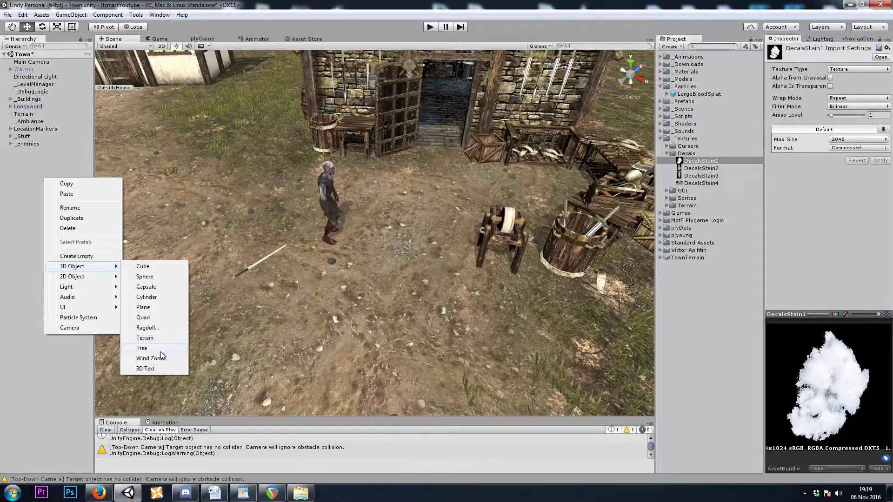
{"action": "left_click", "coordinate": [158, 307]}
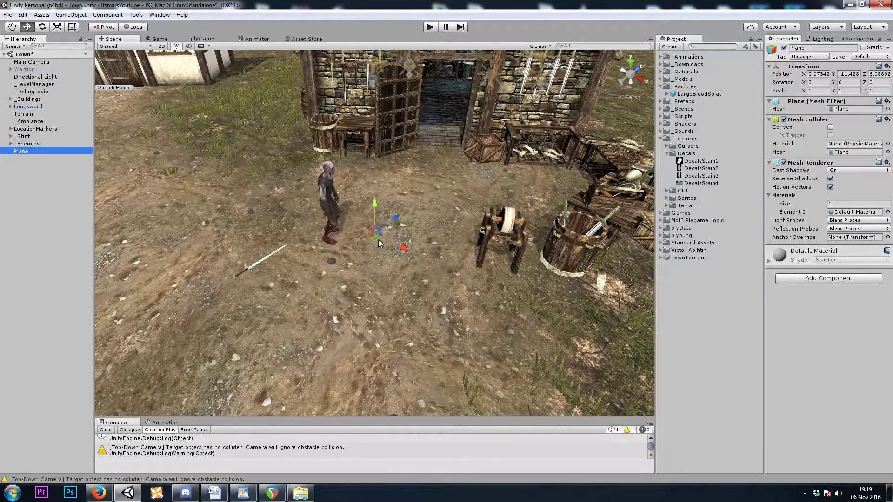
{"action": "key", "text": "ctrl+shift+f"}
{"action": "right_click_drag", "start_coordinate": [384, 273], "coordinate": [388, 258]}
{"action": "key", "text": "s"}
{"action": "left_click_drag", "start_coordinate": [388, 259], "coordinate": [297, 115], "text": "alt"}
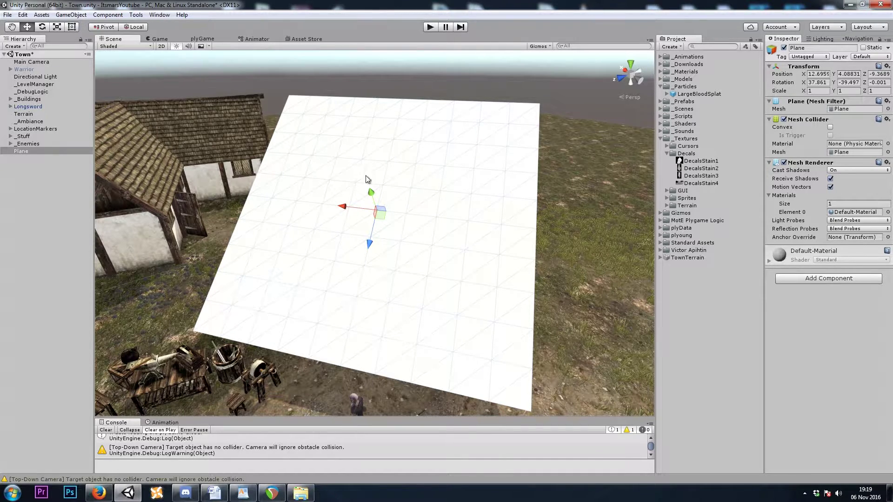
{"action": "scroll", "coordinate": [363, 181], "scroll_direction": "up", "scroll_amount": 3}
- Add a quad as a child of the plane, and delete the plane together with the quad
{"action": "right_click", "coordinate": [32, 184]}
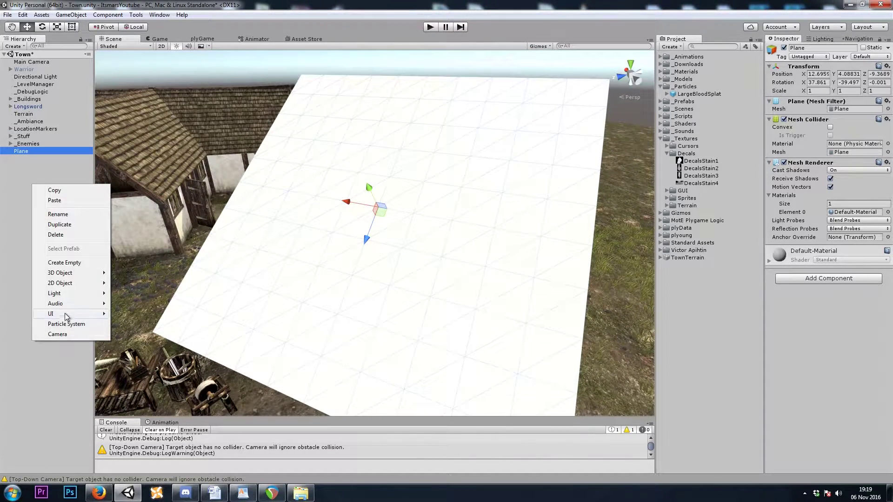
{"action": "mouse_move", "coordinate": [65, 274]}
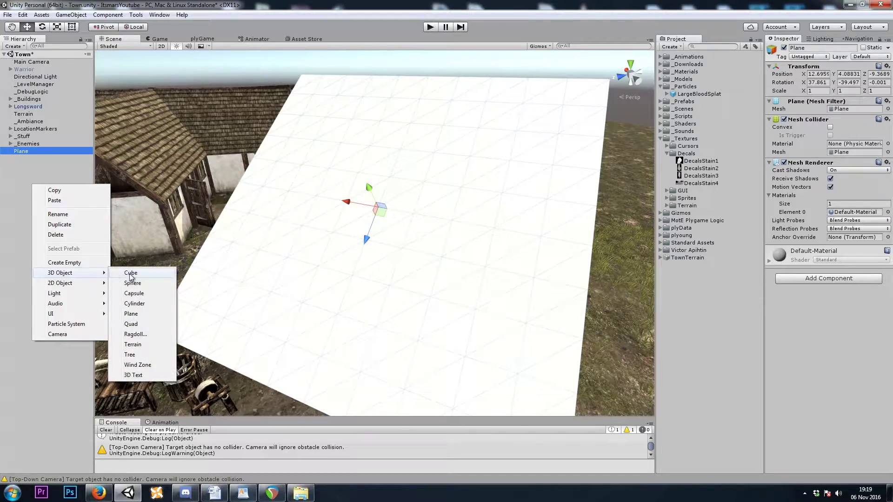
{"action": "left_click", "coordinate": [138, 325]}
{"action": "right_click_drag", "start_coordinate": [265, 251], "coordinate": [441, 227]}
{"action": "right_click_drag", "start_coordinate": [471, 153], "coordinate": [489, 175]}
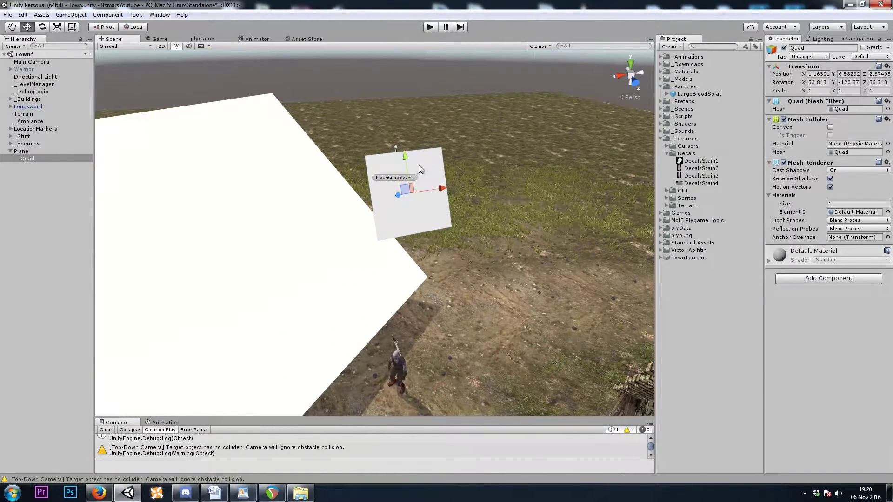
{"action": "left_click_drag", "start_coordinate": [418, 184], "coordinate": [351, 191], "text": "alt"}
{"action": "left_click", "coordinate": [270, 226]}
{"action": "key", "text": "Delete"}
- Add a standalone quad to the scene and align it with the view above the ground
{"action": "right_click_drag", "start_coordinate": [299, 206], "coordinate": [379, 263]}
{"action": "right_click", "coordinate": [42, 217]}
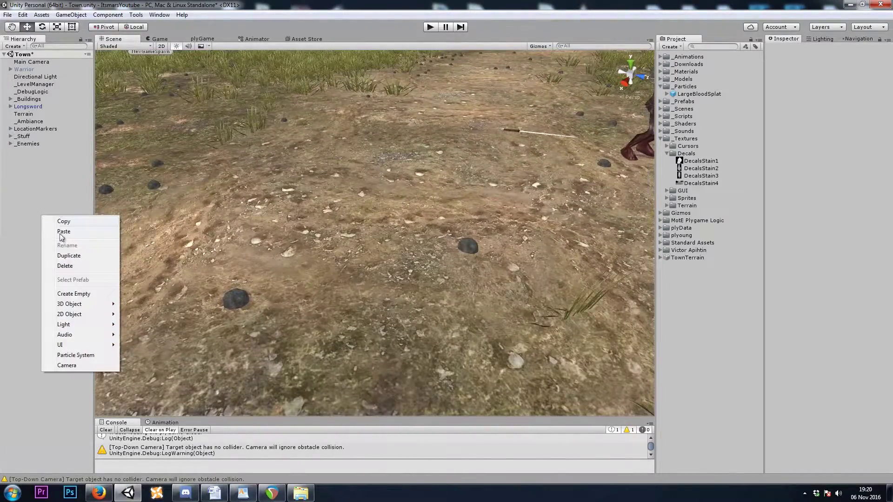
{"action": "mouse_move", "coordinate": [82, 305]}
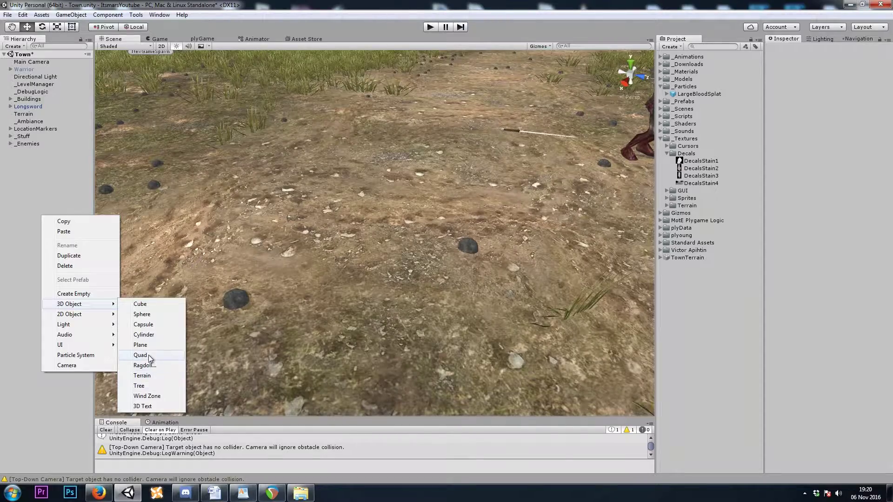
{"action": "left_click", "coordinate": [149, 355]}
{"action": "right_click_drag", "start_coordinate": [403, 224], "coordinate": [404, 150]}
{"action": "key", "text": "ctrl+shift+f"}
{"action": "right_click_drag", "start_coordinate": [363, 200], "coordinate": [652, 226]}
{"action": "right_click_drag", "start_coordinate": [483, 237], "coordinate": [219, 218]}
- Reset the quad's rotation to 0 on the X, Y and Z axes
{"action": "left_click", "coordinate": [817, 82]}
{"action": "type", "text": "0"}
{"action": "left_click", "coordinate": [849, 82]}
{"action": "type", "text": "0"}
{"action": "left_click", "coordinate": [874, 82]}
{"action": "type", "text": "0"}
{"action": "right_click_drag", "start_coordinate": [403, 223], "coordinate": [642, 291]}
{"action": "right_click_drag", "start_coordinate": [345, 219], "coordinate": [197, 205]}
- Rotate the quad to lie flat, setting its X rotation to exactly 90
{"action": "key", "text": "e"}
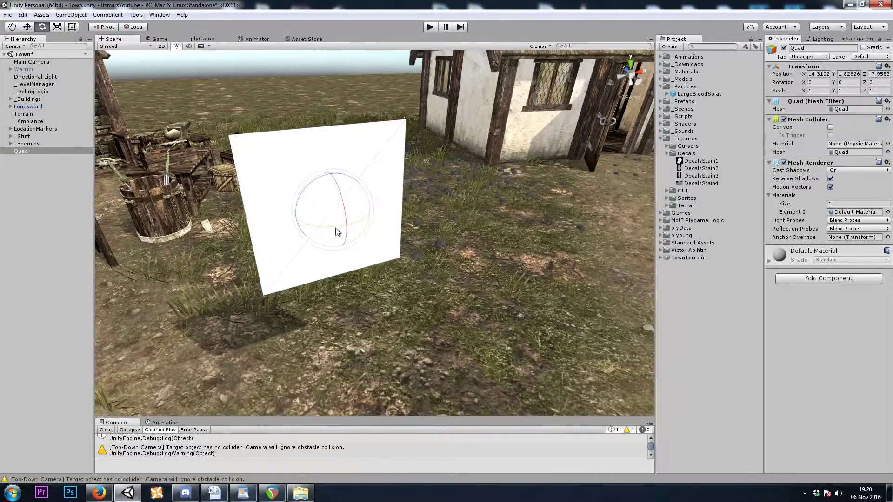
{"action": "left_click_drag", "start_coordinate": [349, 243], "coordinate": [353, 183]}
{"action": "right_click_drag", "start_coordinate": [354, 183], "coordinate": [426, 230]}
{"action": "left_click", "coordinate": [830, 82]}
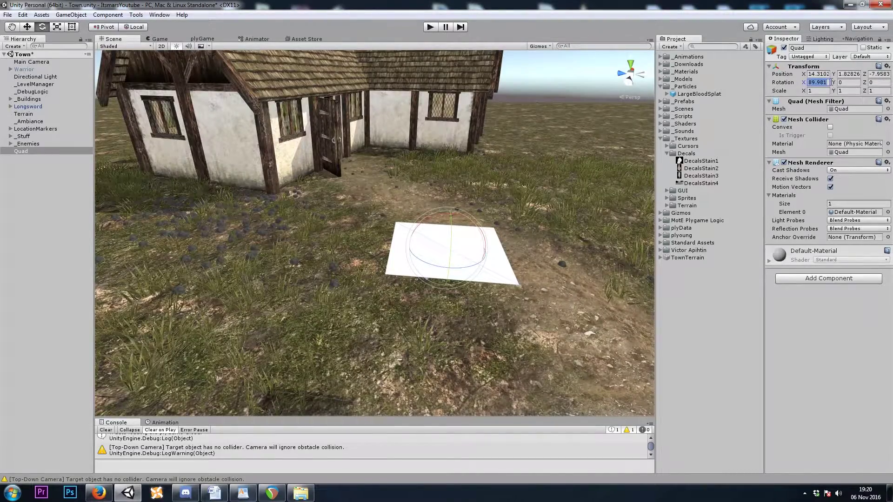
{"action": "type", "text": "90"}
{"action": "left_click_drag", "start_coordinate": [465, 61], "coordinate": [386, 172], "text": "alt"}
- Try lowering the flat quad toward the ground
{"action": "key", "text": "w"}
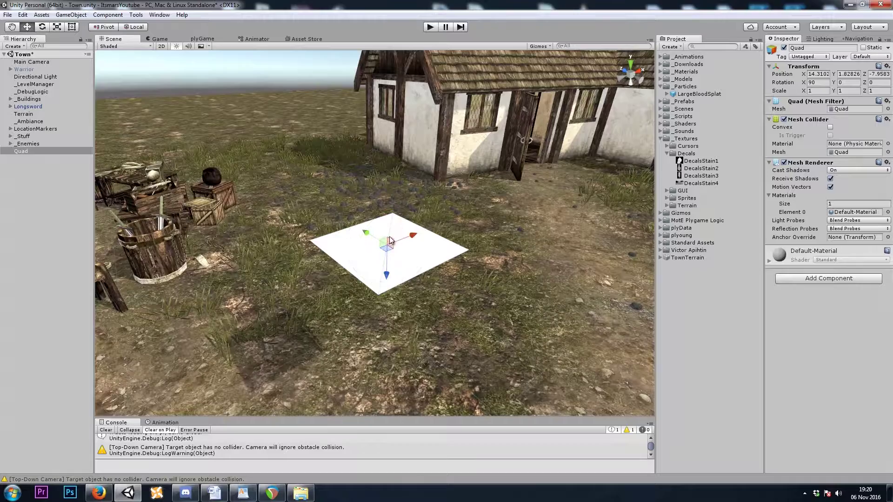
{"action": "left_click_drag", "start_coordinate": [390, 272], "coordinate": [389, 355]}
{"action": "left_click", "coordinate": [404, 251]}
{"action": "key", "text": "w"}
{"action": "right_click_drag", "start_coordinate": [403, 251], "coordinate": [377, 246]}
{"action": "key", "text": "s"}
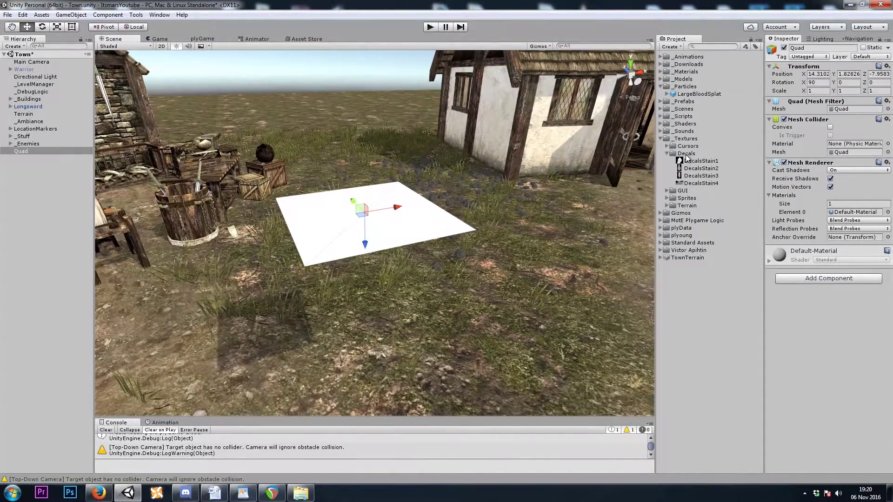
{"action": "right_click_drag", "start_coordinate": [500, 182], "coordinate": [494, 181]}
{"action": "key", "text": "s"}
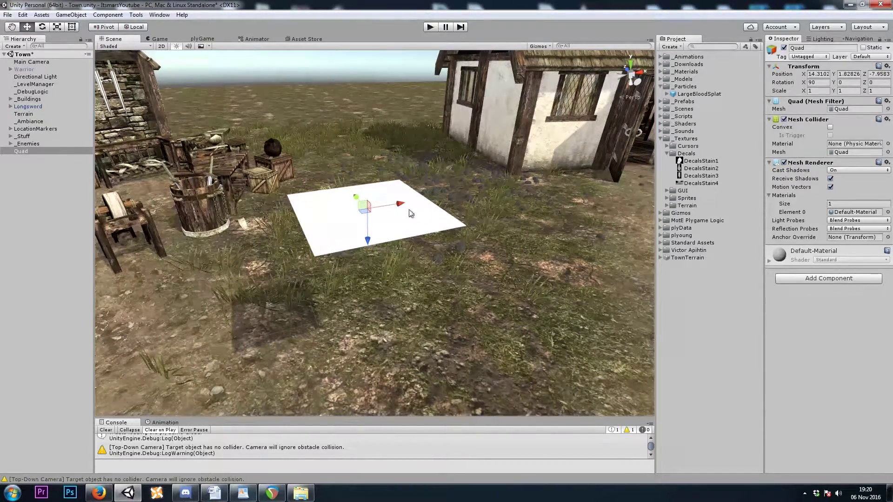
- Apply the DecalsStain1 texture to the quad and expand the Materials folder inside Decals
{"action": "right_click", "coordinate": [682, 154]}
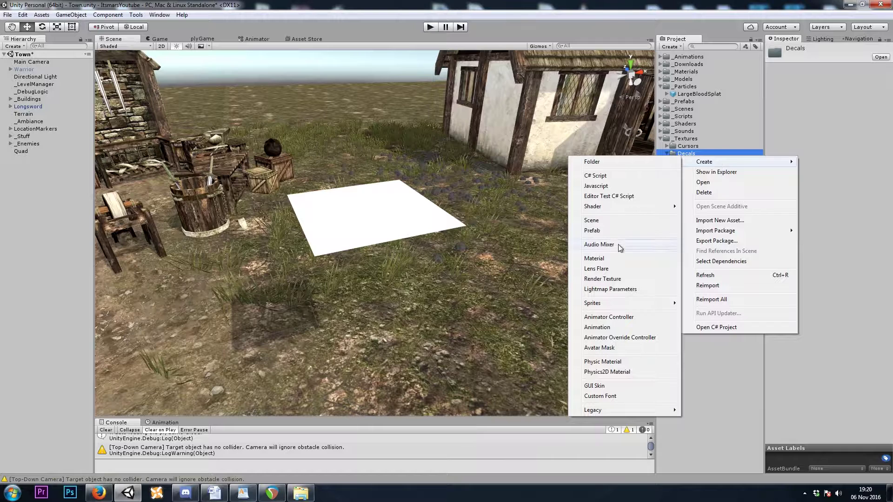
{"action": "left_click", "coordinate": [701, 153]}
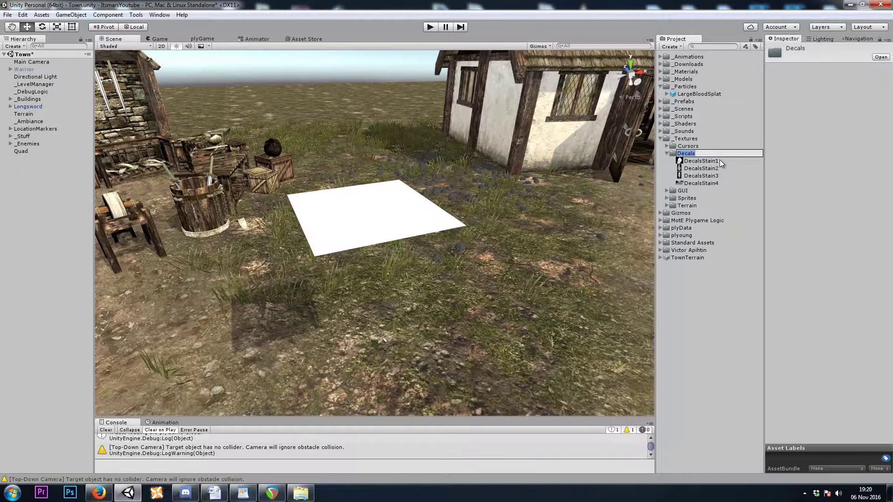
{"action": "left_click_drag", "start_coordinate": [696, 161], "coordinate": [393, 209]}
{"action": "left_click", "coordinate": [673, 161]}
- Set the rendering mode of the DecalsStain1 material to Transparent
{"action": "left_click", "coordinate": [708, 169]}
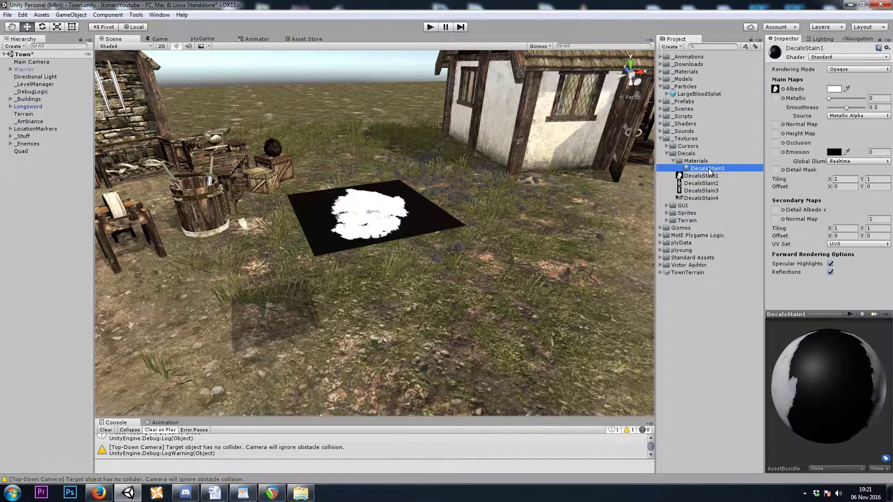
{"action": "left_click", "coordinate": [803, 61]}
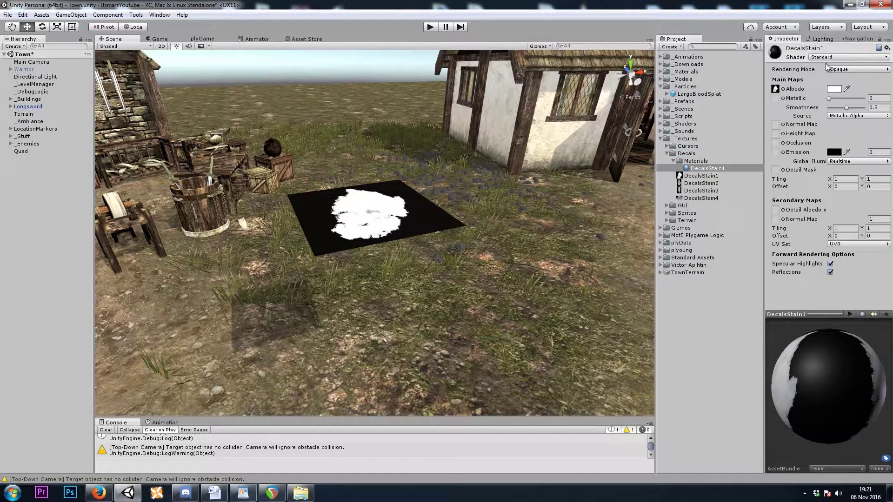
{"action": "left_click", "coordinate": [839, 70]}
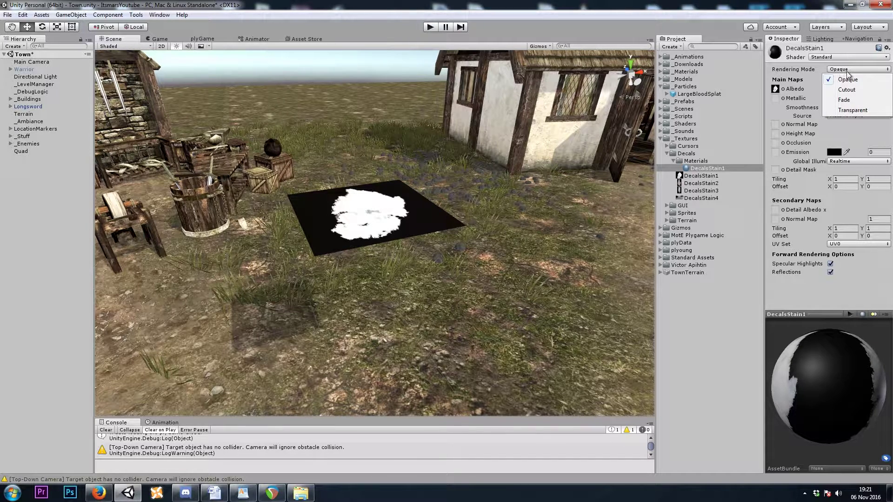
{"action": "left_click", "coordinate": [852, 110]}
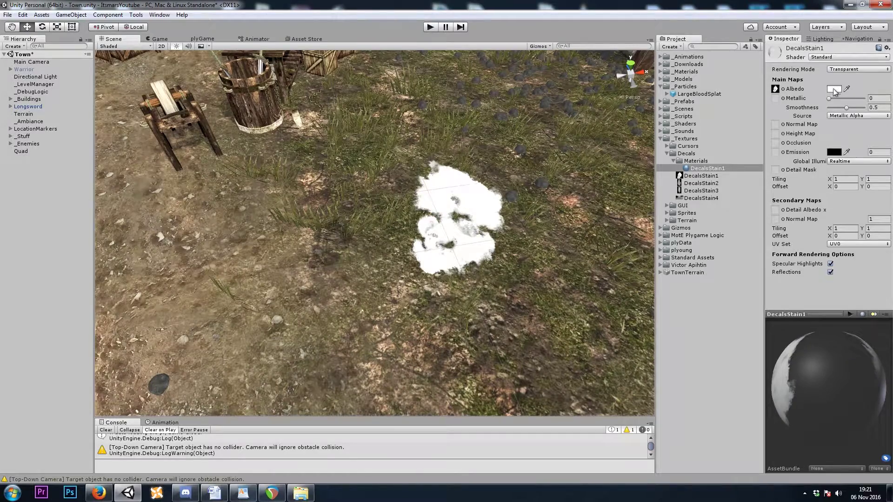
- Set the albedo colour of the DecalsStain1 material to the dark red preset 580000
{"action": "right_click_drag", "start_coordinate": [519, 188], "coordinate": [439, 198]}
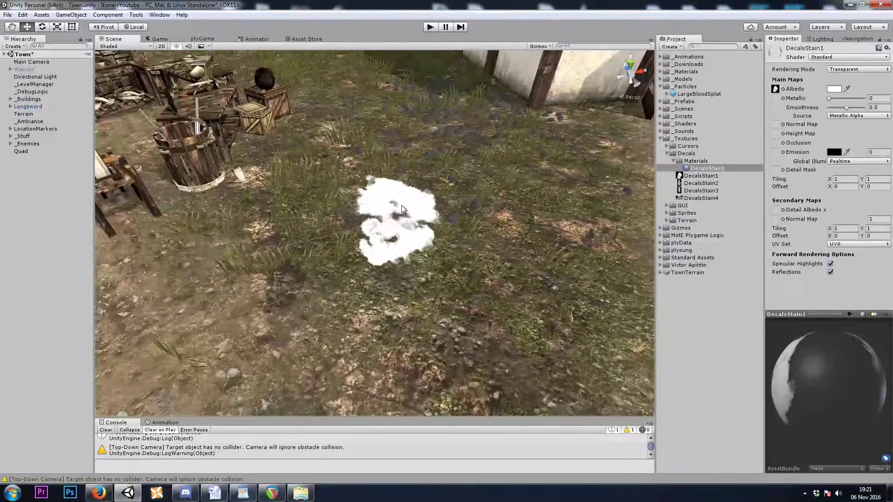
{"action": "left_click", "coordinate": [834, 89]}
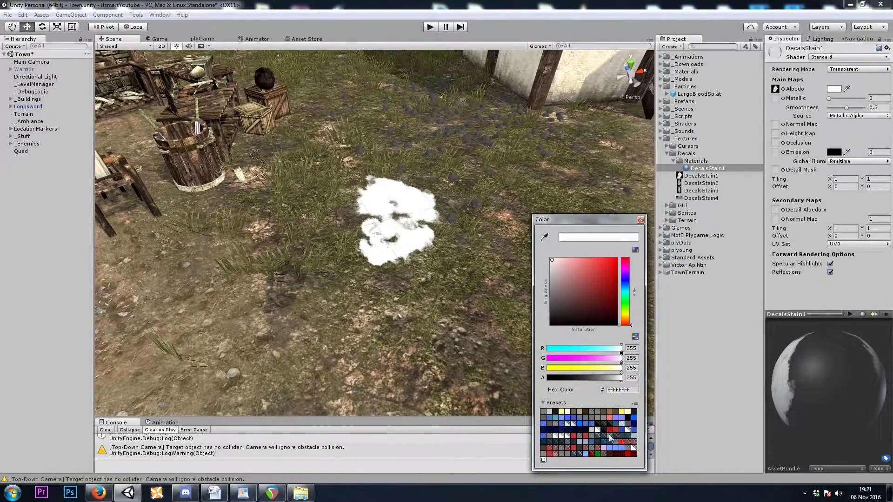
{"action": "left_click", "coordinate": [632, 454]}
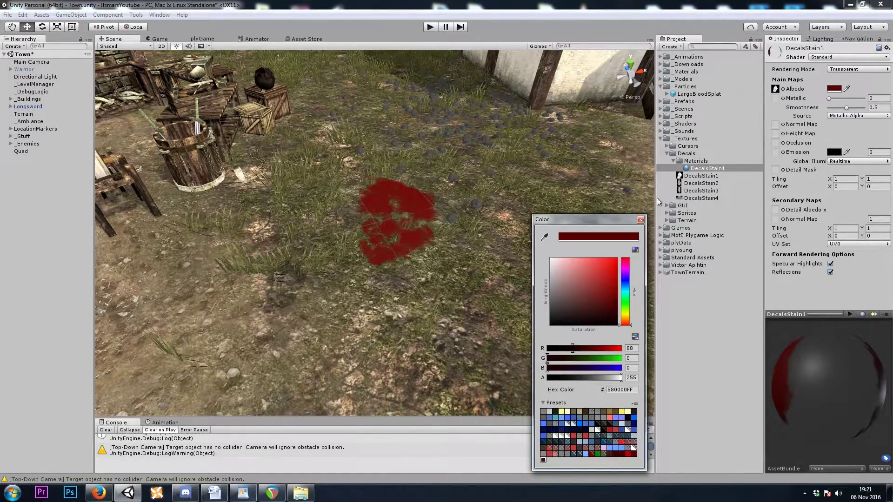
{"action": "left_click", "coordinate": [640, 219]}
- Move the quad over to the zombie beside the sword and turn off its shadow casting
{"action": "right_click_drag", "start_coordinate": [502, 198], "coordinate": [350, 235]}
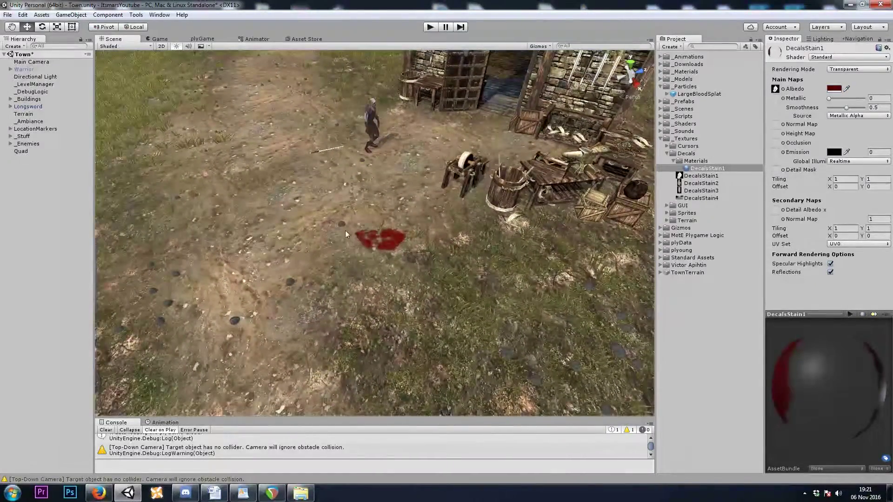
{"action": "left_click", "coordinate": [20, 151]}
{"action": "left_click_drag", "start_coordinate": [380, 248], "coordinate": [365, 116]}
{"action": "right_click_drag", "start_coordinate": [365, 117], "coordinate": [363, 167]}
{"action": "right_click_drag", "start_coordinate": [354, 223], "coordinate": [338, 174]}
{"action": "left_click_drag", "start_coordinate": [337, 174], "coordinate": [347, 179], "text": "alt"}
{"action": "left_click_drag", "start_coordinate": [403, 232], "coordinate": [415, 278]}
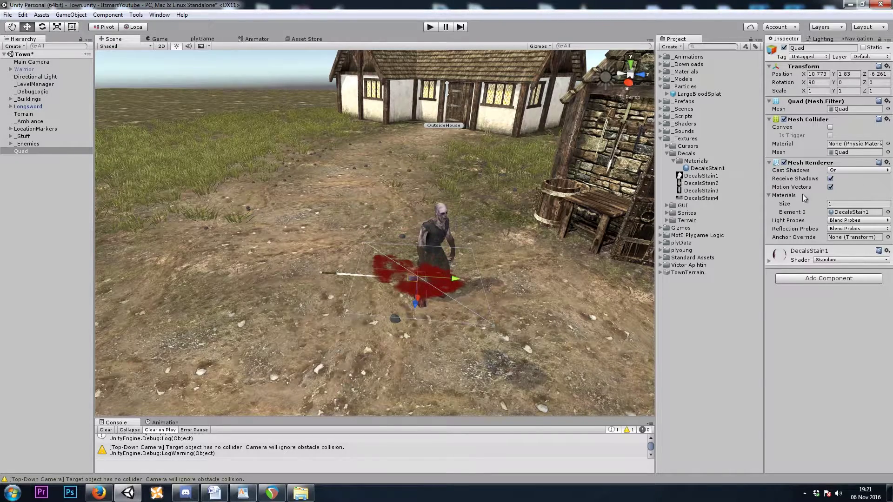
{"action": "left_click", "coordinate": [851, 170]}
{"action": "left_click", "coordinate": [837, 177]}
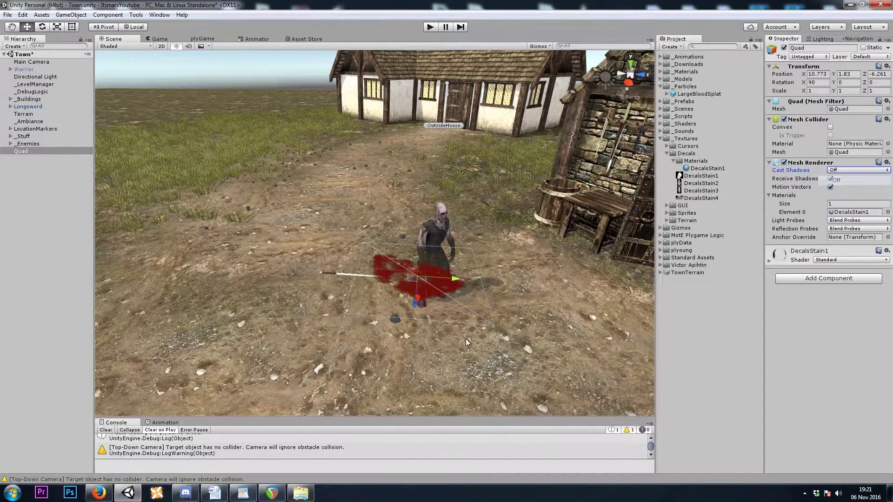
- Lower the quad onto the ground at the zombie's feet, at about Y 0.015, and scale it up uniformly to about 1.96
{"action": "left_click_drag", "start_coordinate": [516, 369], "coordinate": [421, 325], "text": "alt"}
{"action": "left_click_drag", "start_coordinate": [377, 277], "coordinate": [435, 297], "text": "alt"}
{"action": "left_click_drag", "start_coordinate": [342, 300], "coordinate": [555, 344], "text": "alt"}
{"action": "scroll", "coordinate": [555, 344], "scroll_direction": "down", "scroll_amount": 5}
{"action": "key", "text": "r"}
{"action": "left_click_drag", "start_coordinate": [365, 245], "coordinate": [389, 221]}
- Rename the quad as BloodDecal1 and save it as a prefab in the _Prefabs folder
{"action": "left_click", "coordinate": [24, 152]}
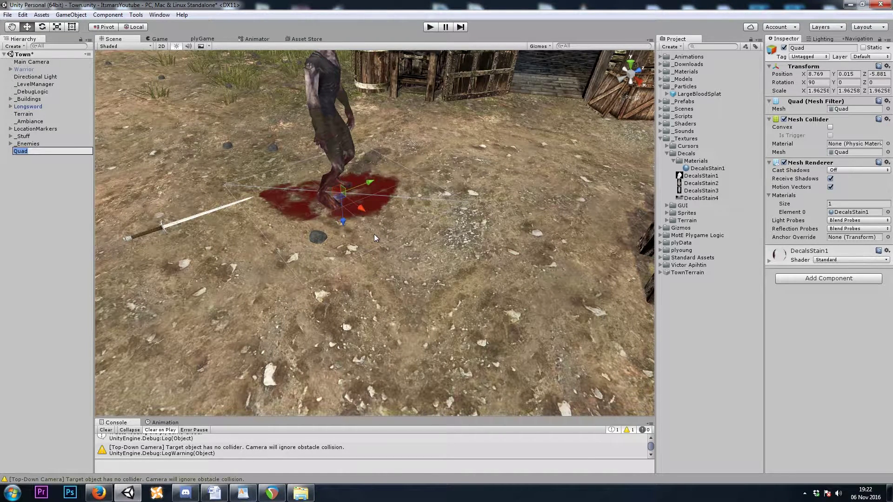
{"action": "type", "text": "BloodDecal1"}
{"action": "key", "text": "Return"}
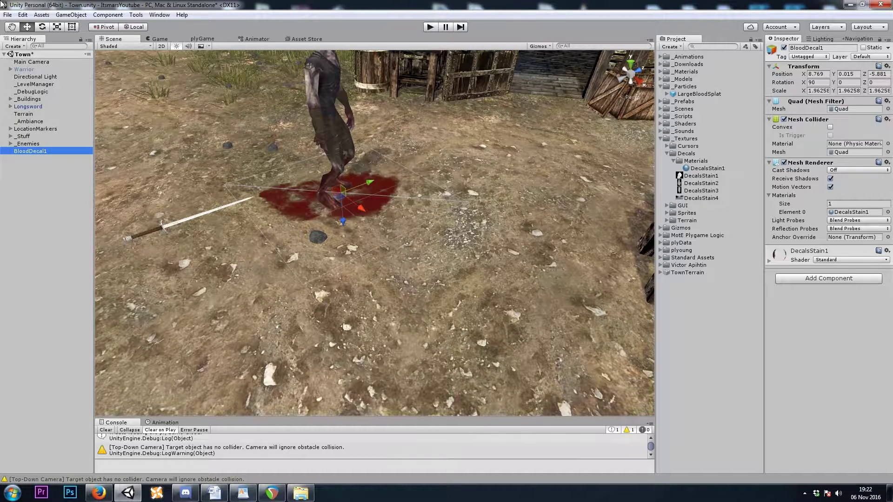
{"action": "left_click_drag", "start_coordinate": [39, 155], "coordinate": [663, 103]}
- Place a copy of the BloodDecal1 prefab on the open ground and set its X rotation to 0
{"action": "right_click_drag", "start_coordinate": [502, 239], "coordinate": [486, 223]}
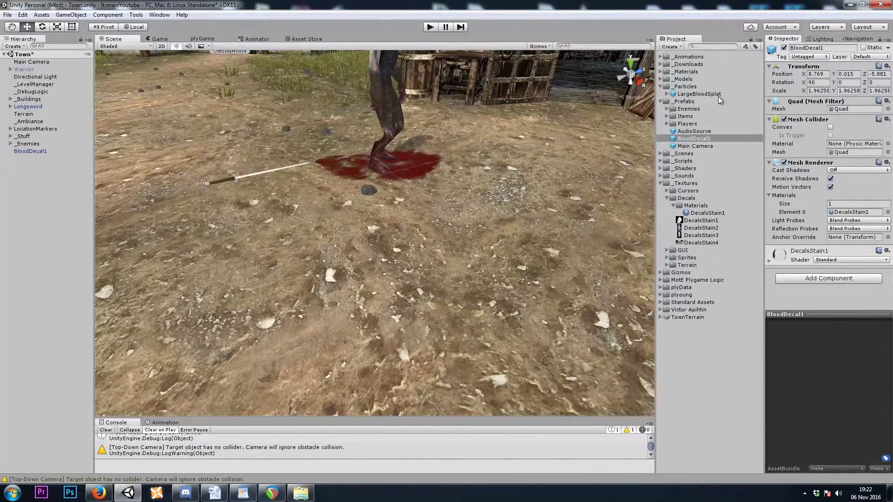
{"action": "left_click_drag", "start_coordinate": [693, 138], "coordinate": [266, 318]}
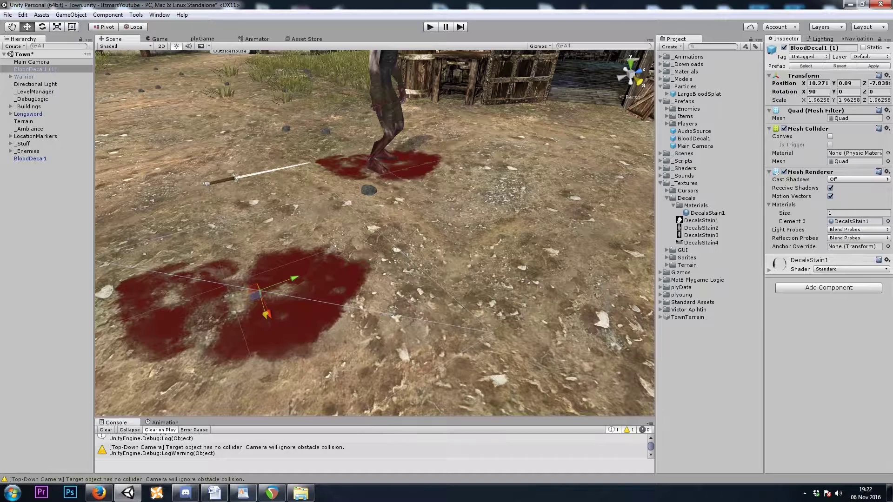
{"action": "double_click", "coordinate": [818, 92]}
{"action": "type", "text": "0"}
{"action": "key", "text": "Tab"}
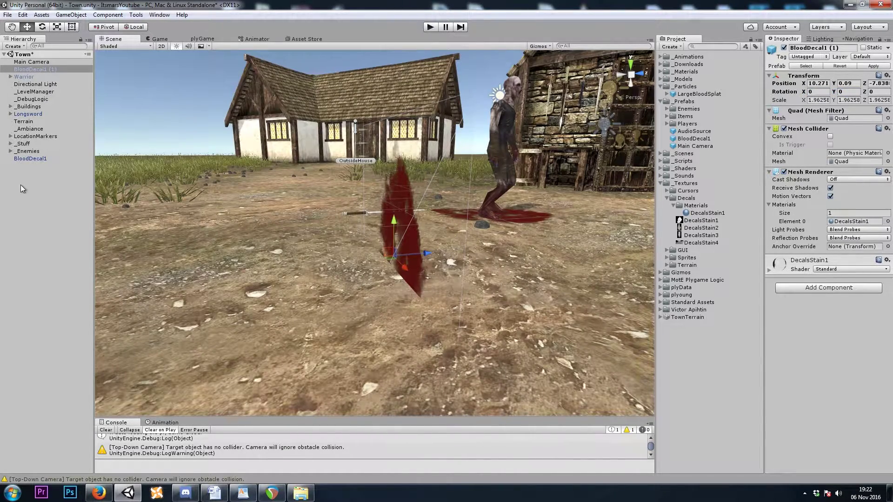
- Create an empty object at the upright decal's position, name it BloodDecal1, and nest the flat quad under it as decal
{"action": "right_click", "coordinate": [51, 201]}
{"action": "left_click", "coordinate": [96, 283]}
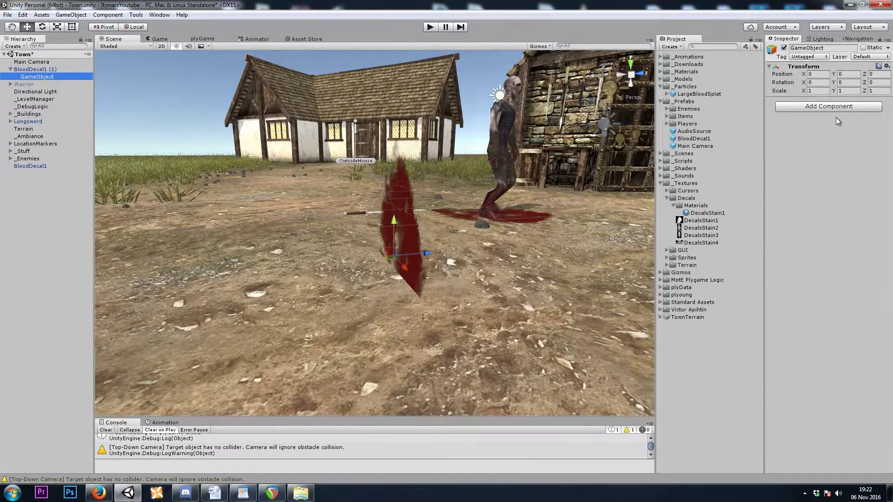
{"action": "left_click_drag", "start_coordinate": [36, 78], "coordinate": [36, 199]}
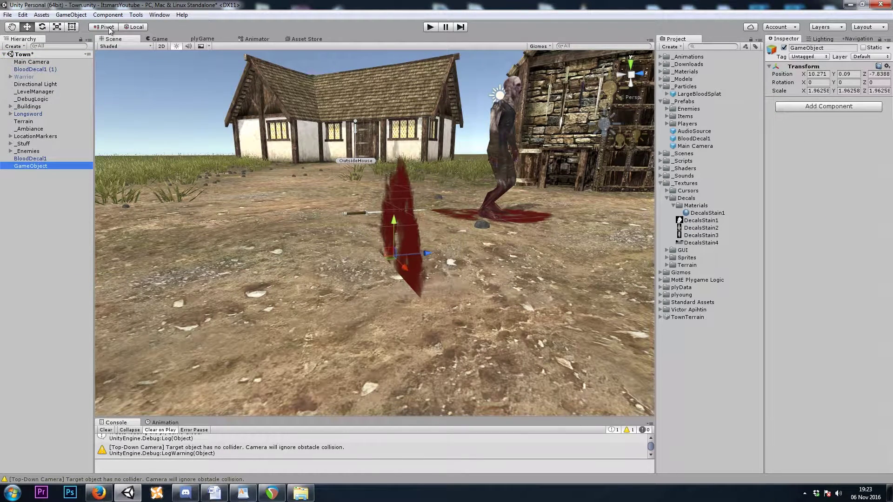
{"action": "left_click_drag", "start_coordinate": [33, 160], "coordinate": [52, 169]}
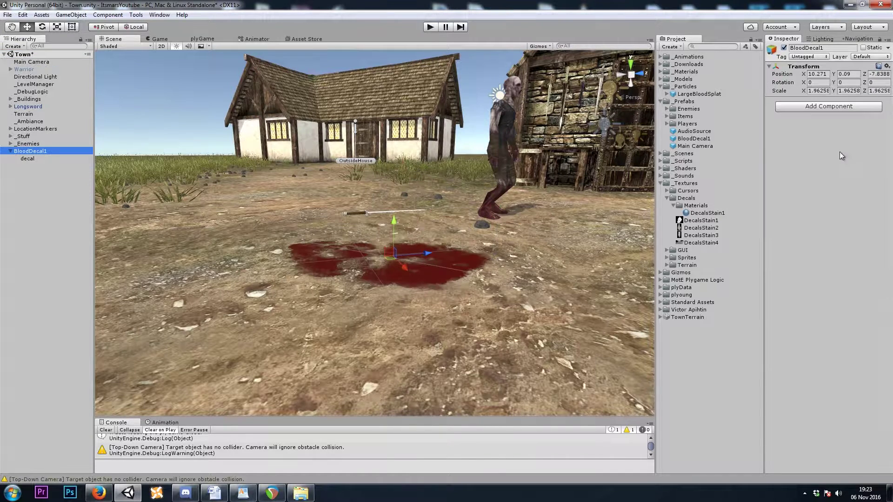
- Delete the old BloodDecal1 prefab and save the nested BloodDecal1 as a new prefab in the Decals folder
{"action": "left_click", "coordinate": [695, 138]}
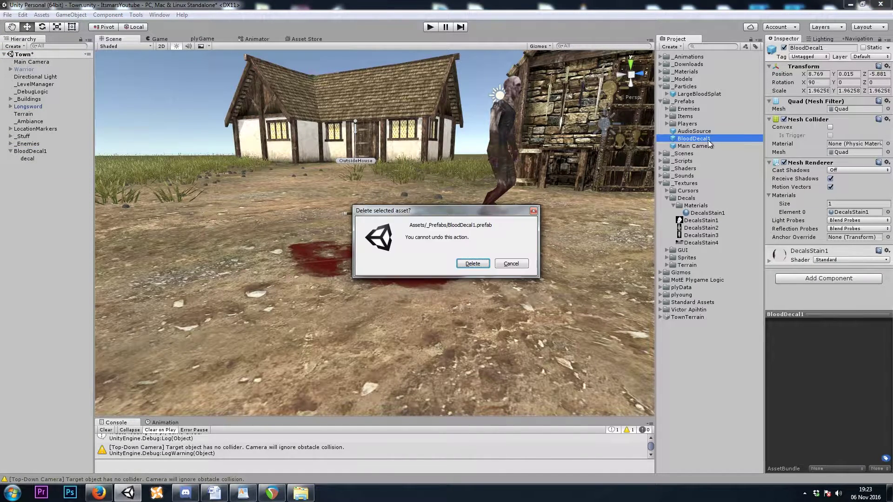
{"action": "left_click", "coordinate": [28, 158]}
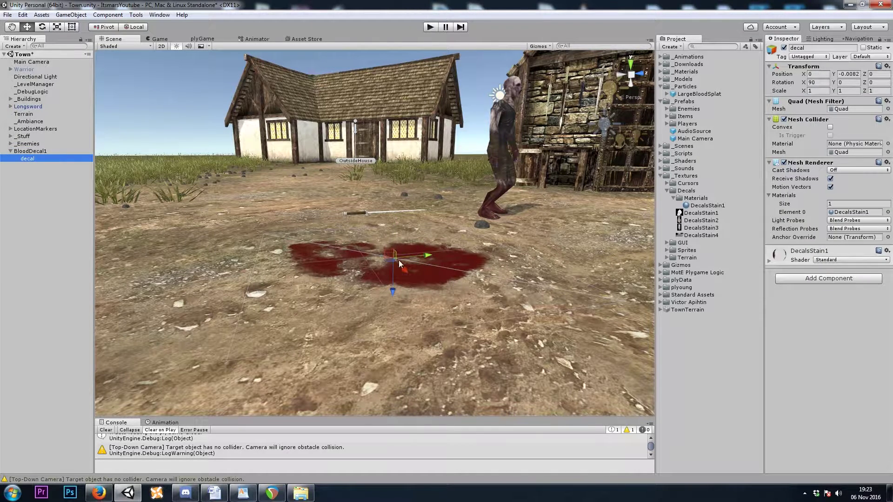
{"action": "left_click_drag", "start_coordinate": [29, 158], "coordinate": [694, 190]}
{"action": "left_click_drag", "start_coordinate": [767, 270], "coordinate": [686, 190]}
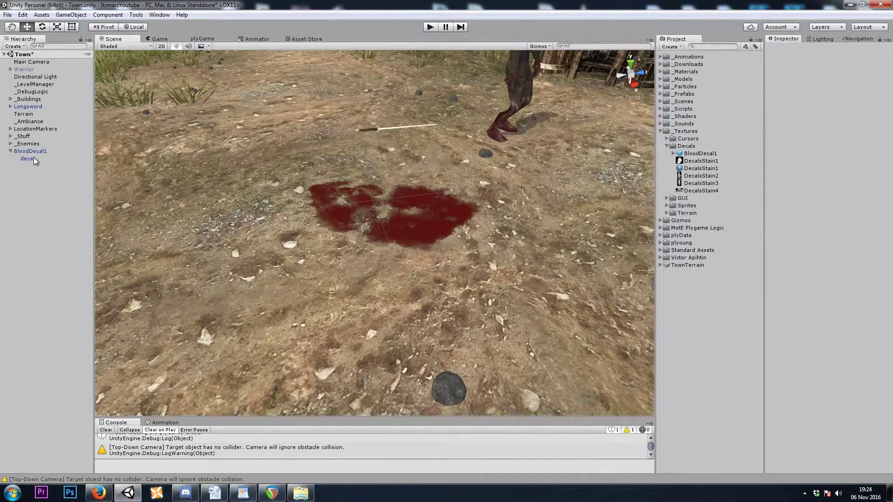
- Place a test copy of the BloodDecal1 prefab on the ground, raise it to Y 0.025, and delete the copy
{"action": "left_click_drag", "start_coordinate": [699, 152], "coordinate": [548, 305]}
{"action": "left_click_drag", "start_coordinate": [584, 208], "coordinate": [584, 208]}
{"action": "right_click_drag", "start_coordinate": [557, 233], "coordinate": [278, 207]}
{"action": "left_click_drag", "start_coordinate": [277, 208], "coordinate": [529, 210], "text": "alt"}
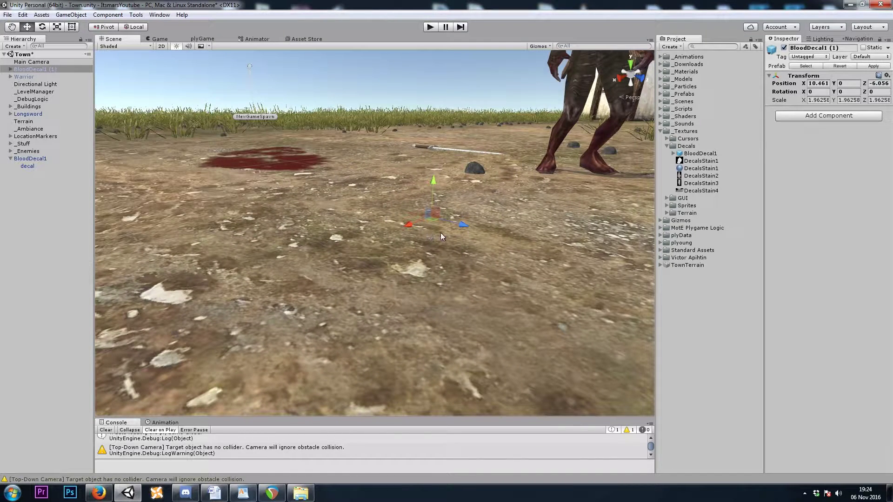
{"action": "left_click_drag", "start_coordinate": [434, 173], "coordinate": [434, 171]}
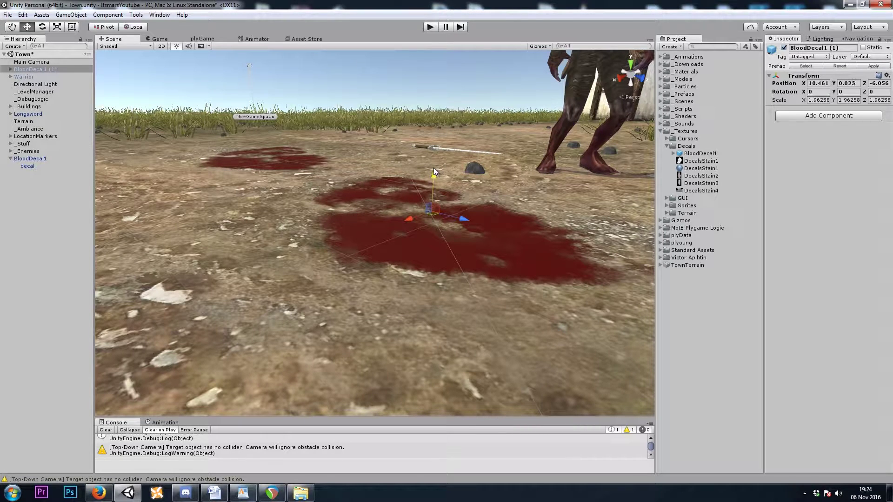
{"action": "left_click", "coordinate": [38, 72]}
{"action": "key", "text": "Delete"}
- Set the Y position of BloodDecal1's decal child to 0.01 and apply the change to the prefab
{"action": "left_click", "coordinate": [38, 151]}
{"action": "left_click", "coordinate": [35, 158]}
{"action": "left_click", "coordinate": [851, 85]}
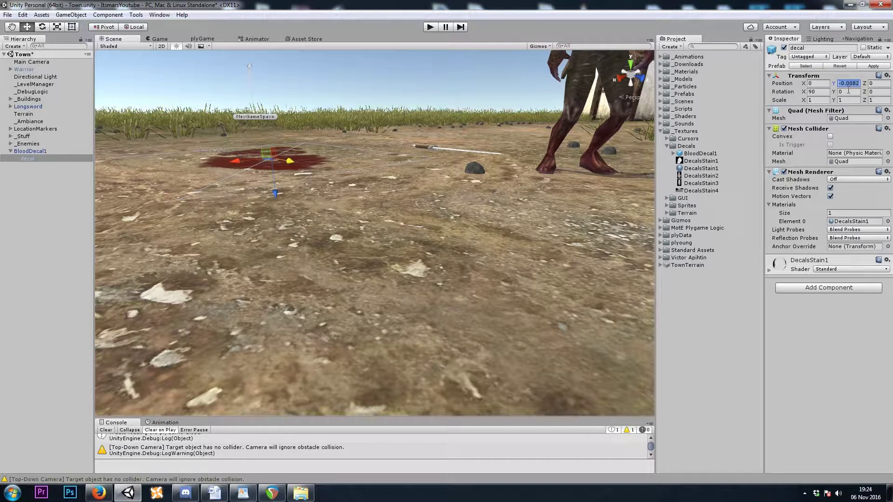
{"action": "type", "text": ".01"}
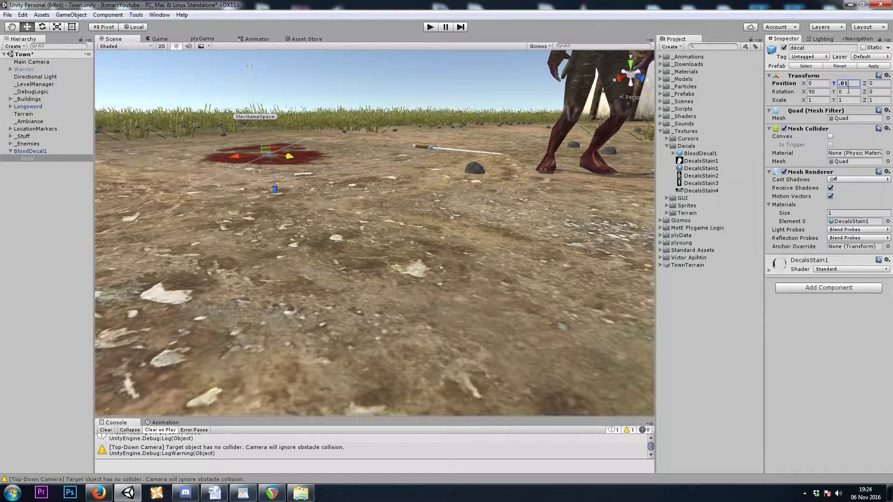
{"action": "right_click_drag", "start_coordinate": [302, 234], "coordinate": [432, 265]}
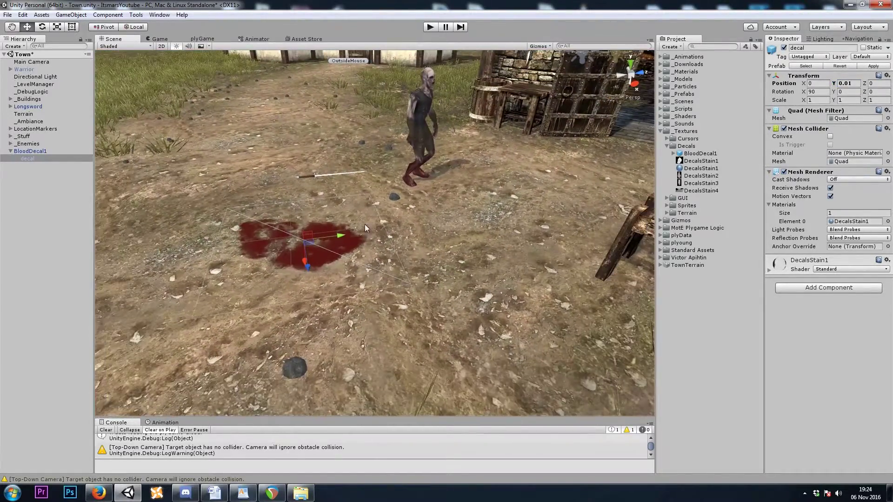
{"action": "left_click", "coordinate": [30, 152]}
{"action": "left_click", "coordinate": [874, 66]}
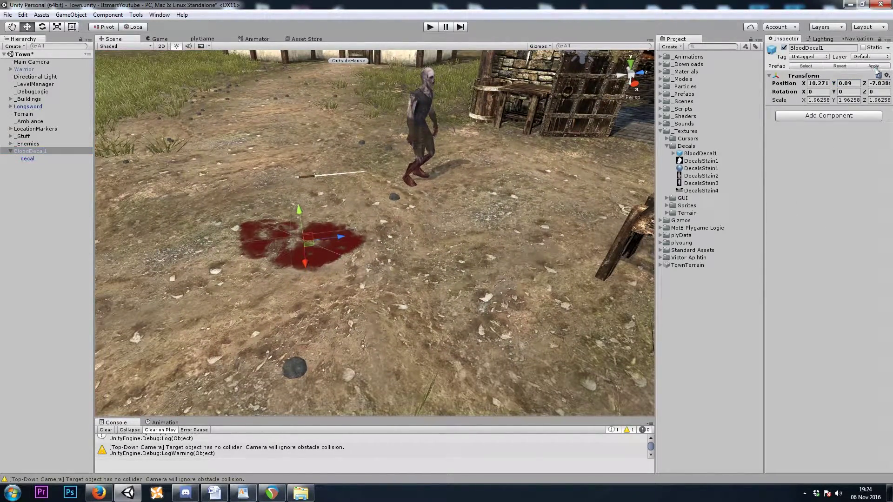
- Place test copies of the BloodDecal1 prefab on the ground and undo the placements
{"action": "left_click_drag", "start_coordinate": [700, 154], "coordinate": [553, 223]}
{"action": "left_click_drag", "start_coordinate": [708, 155], "coordinate": [353, 348]}
{"action": "key", "text": "ctrl+z"}
{"action": "key", "text": "ctrl+z"}
{"action": "key", "text": "ctrl+z"}
{"action": "key", "text": "ctrl+z"}
{"action": "right_click_drag", "start_coordinate": [361, 191], "coordinate": [351, 257]}
{"action": "key", "text": "s"}
{"action": "left_click_drag", "start_coordinate": [352, 258], "coordinate": [413, 256], "text": "alt"}
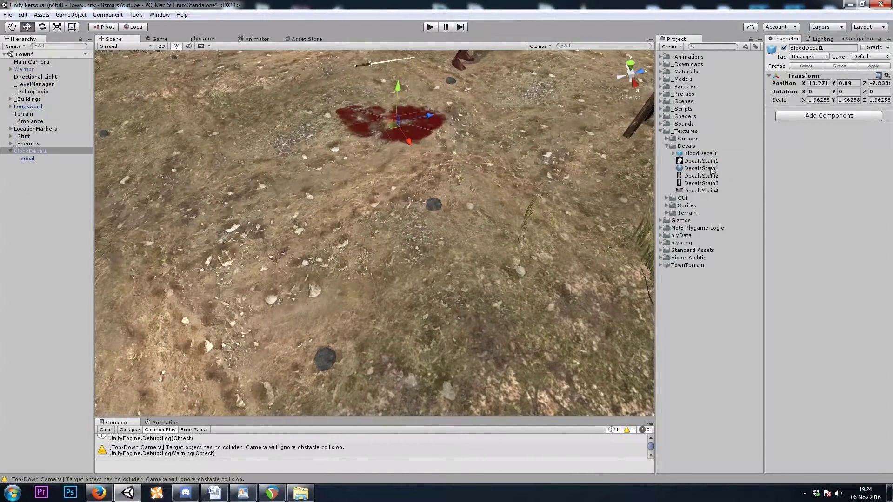
{"action": "key", "text": "s"}
{"action": "right_click_drag", "start_coordinate": [432, 235], "coordinate": [418, 212]}
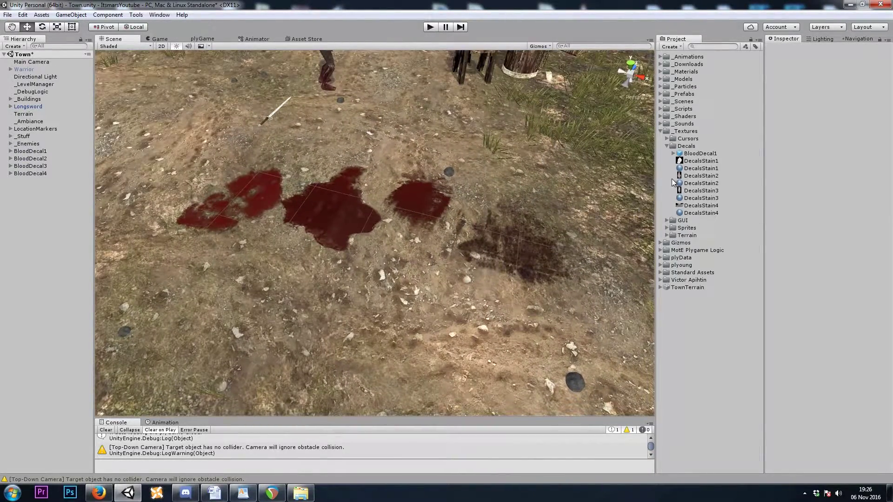
- Examine the DecalsStain1 to DecalsStain4 textures and the DecalsStain1 material in the Decals folder
{"action": "left_click", "coordinate": [701, 162]}
{"action": "left_click", "coordinate": [701, 176]}
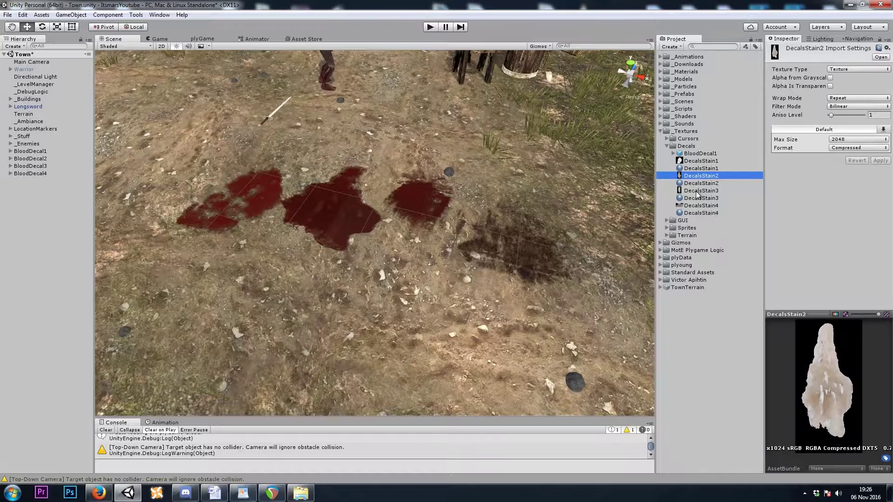
{"action": "left_click", "coordinate": [701, 190]}
{"action": "left_click", "coordinate": [704, 213]}
{"action": "left_click", "coordinate": [705, 205]}
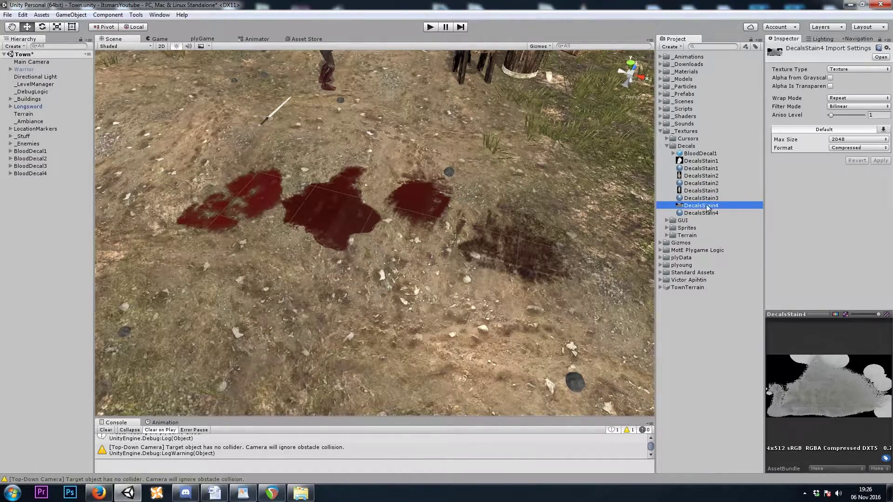
{"action": "left_click", "coordinate": [710, 168]}
{"action": "right_click_drag", "start_coordinate": [372, 204], "coordinate": [409, 209]}
{"action": "key", "text": "w"}
- Adjust the albedo colours of the DecalsStain2 and DecalsStain1 materials, setting DecalsStain1 to 450606 and lowering its alpha
{"action": "left_click", "coordinate": [701, 183]}
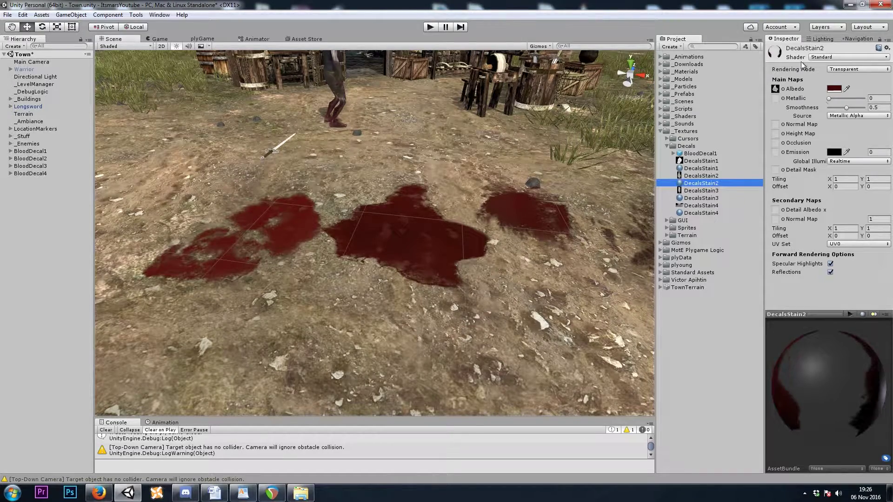
{"action": "left_click", "coordinate": [834, 89]}
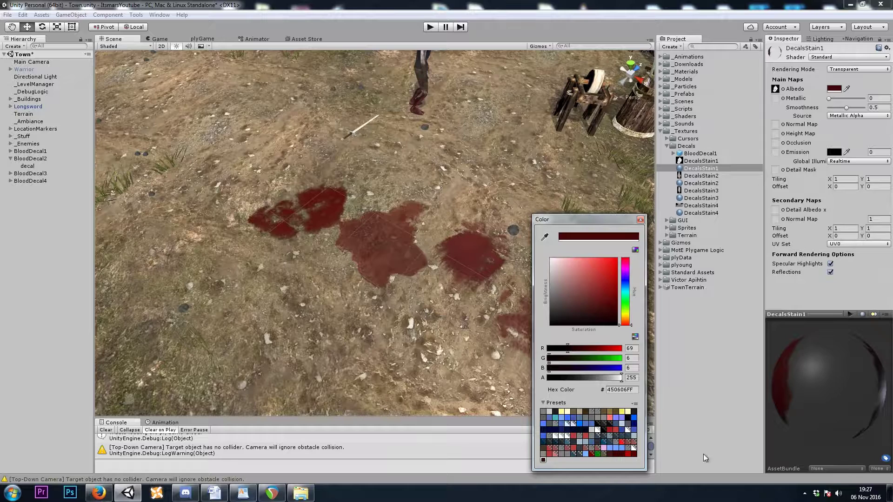
{"action": "left_click_drag", "start_coordinate": [620, 379], "coordinate": [620, 391]}
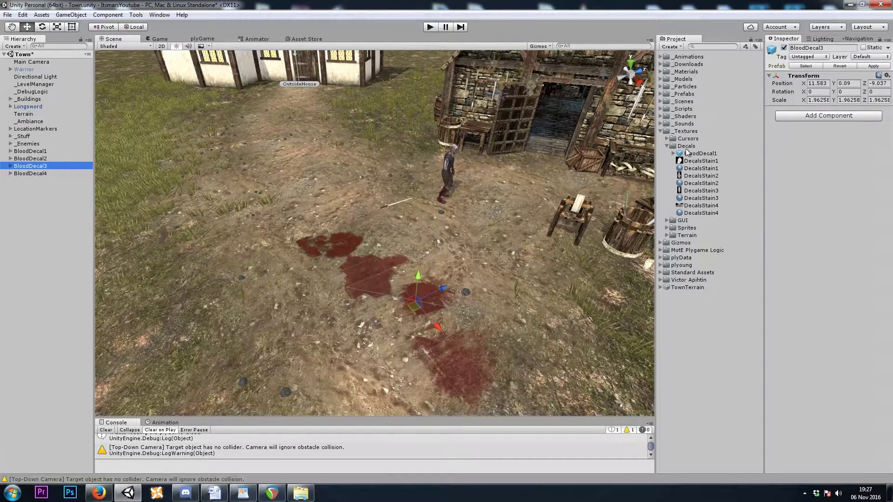
- Delete the existing BloodDecal1 prefab and save BloodDecal1 to BloodDecal4 from the scene as prefabs in the Decals folder
{"action": "left_click", "coordinate": [688, 153]}
{"action": "key", "text": "Delete"}
{"action": "key", "text": "Return"}
{"action": "left_click_drag", "start_coordinate": [31, 154], "coordinate": [687, 146]}
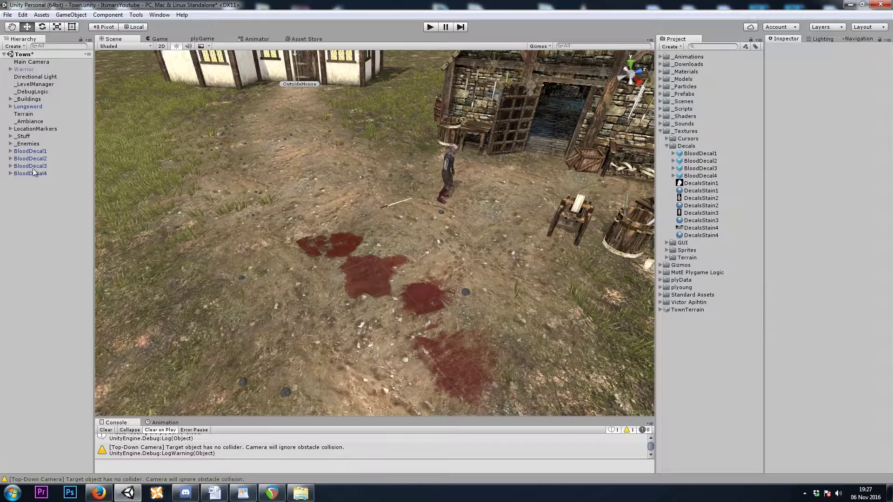
- Delete the BloodDecal1 to BloodDecal4 objects from the scene
{"action": "left_click", "coordinate": [31, 152]}
{"action": "left_click", "coordinate": [46, 173]}
{"action": "left_click", "coordinate": [60, 151], "text": "shift"}
{"action": "key", "text": "Delete"}
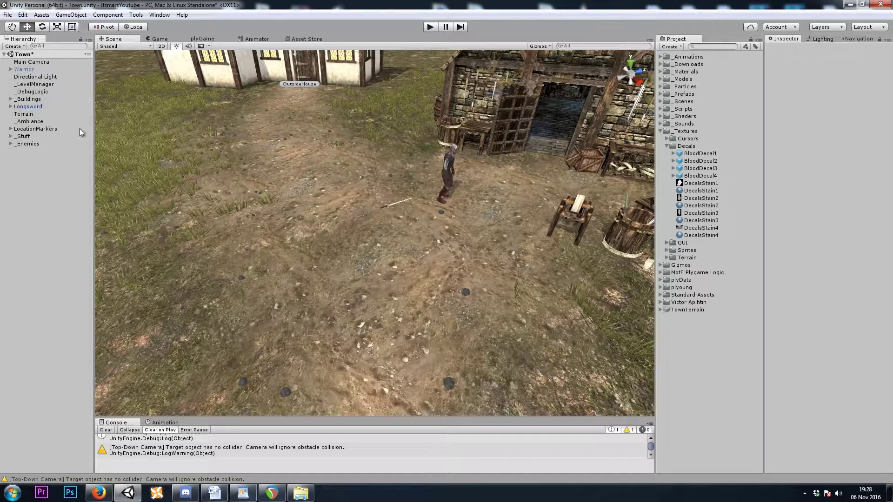
- Select the zombie inside _Enemies and frame it in the scene
{"action": "left_click", "coordinate": [683, 130]}
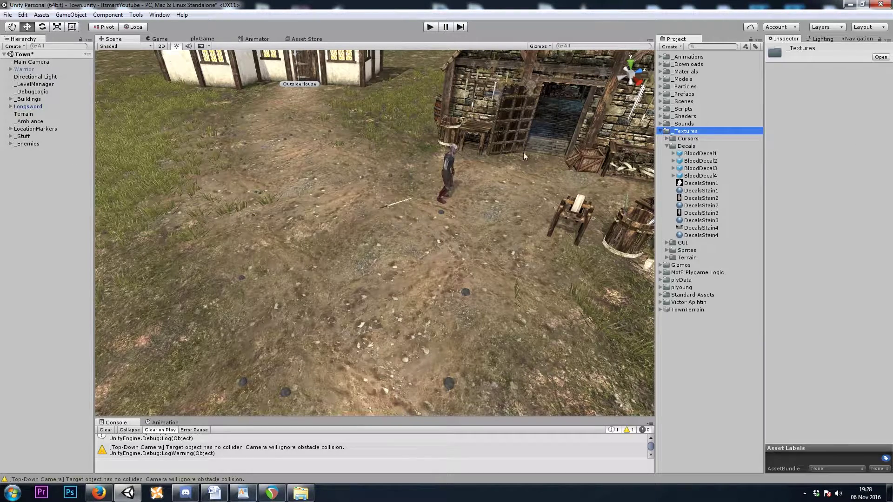
{"action": "left_click", "coordinate": [454, 162]}
{"action": "left_click", "coordinate": [32, 150]}
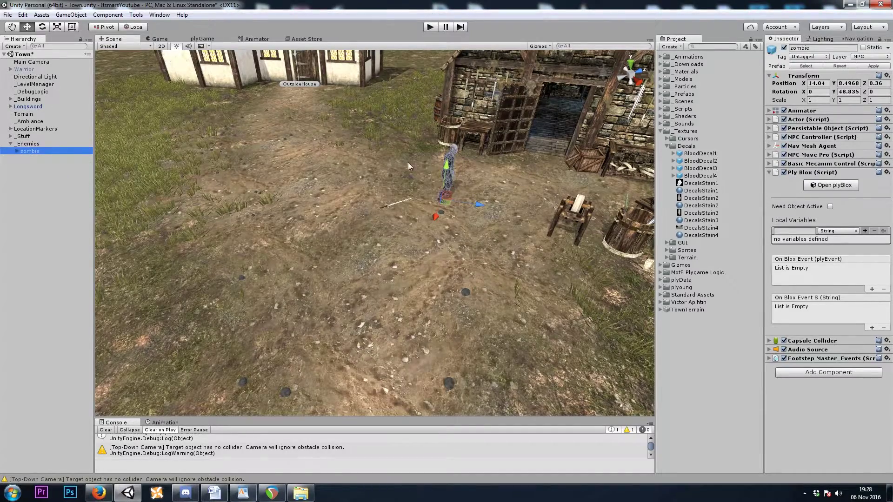
{"action": "key", "text": "f"}
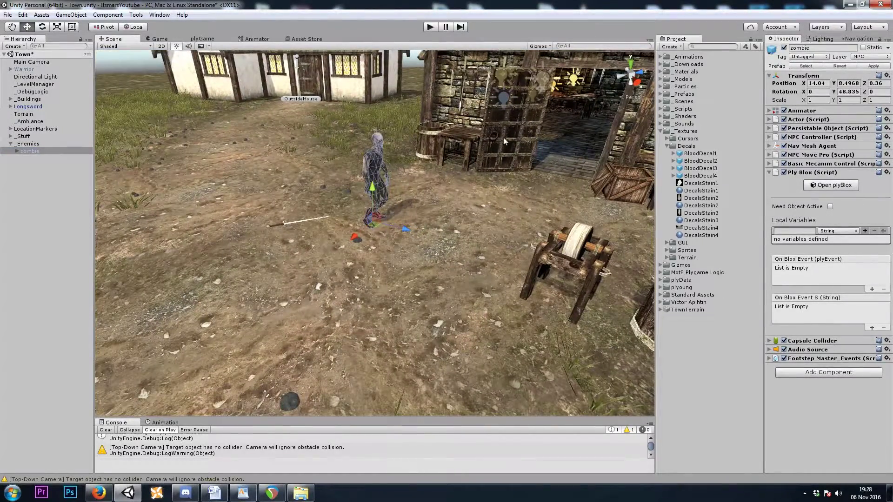
- Apply the zombie instance's changes to its prefab, then select that prefab and open its plyBlox for editing
{"action": "left_click", "coordinate": [873, 67]}
{"action": "left_click", "coordinate": [806, 66]}
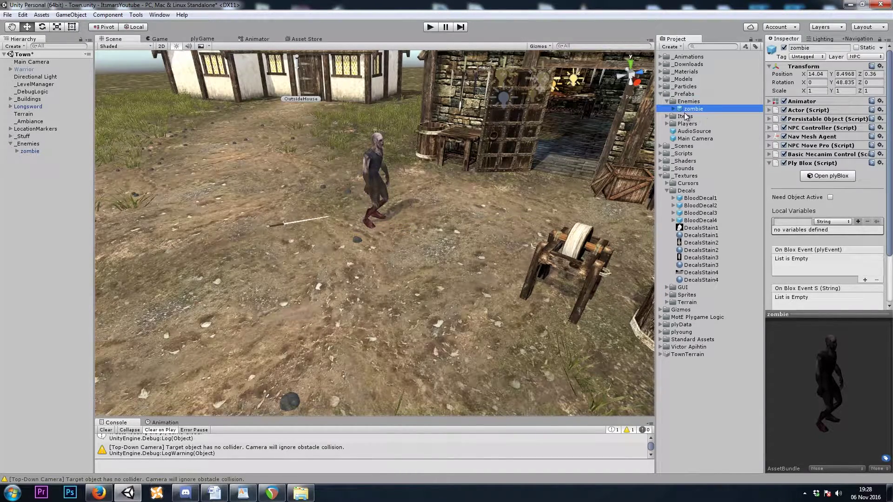
{"action": "right_click_drag", "start_coordinate": [445, 225], "coordinate": [393, 201]}
{"action": "key", "text": "w"}
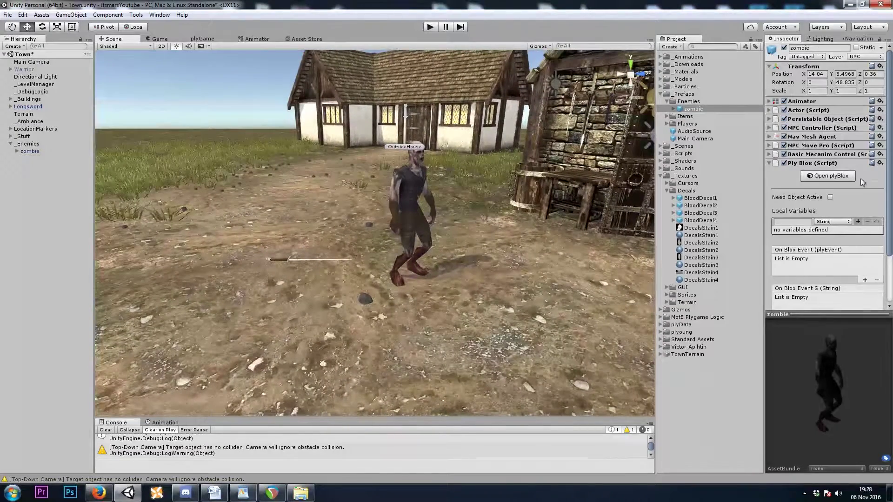
{"action": "left_click", "coordinate": [830, 178]}
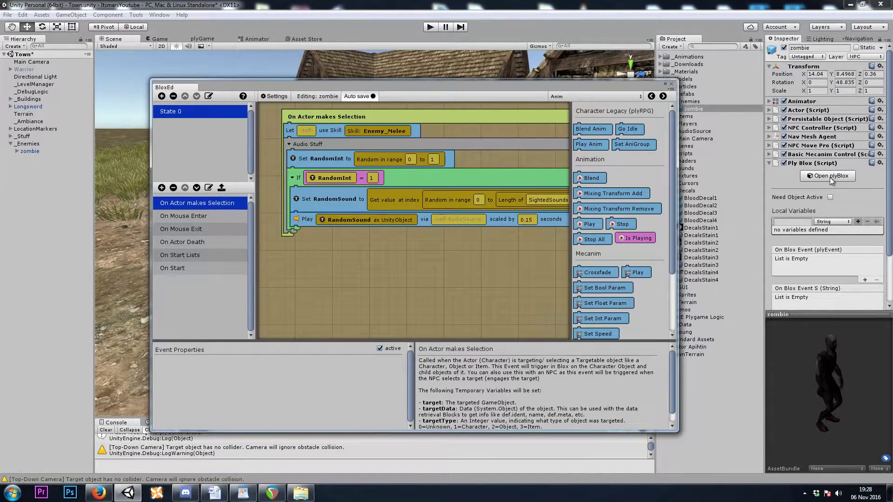
- Add a second On Start event to the zombie's blox, separate from the existing one that handles the Materials list
{"action": "left_click", "coordinate": [179, 270]}
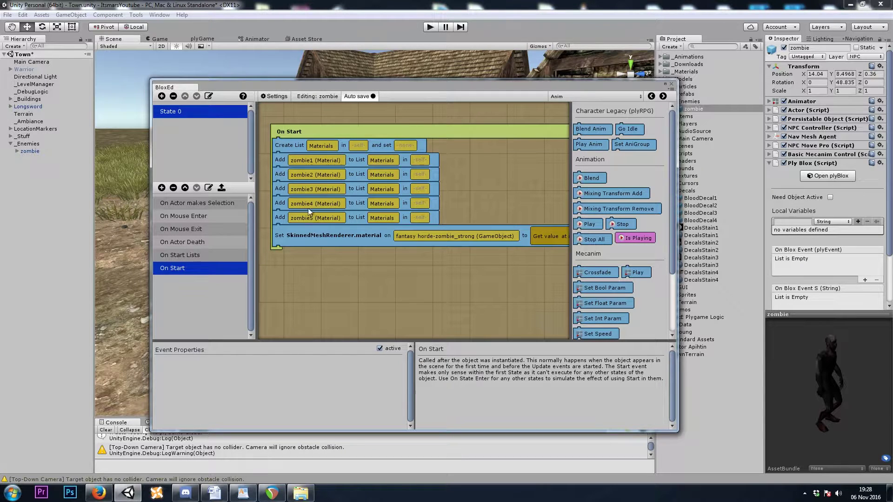
{"action": "middle_click_drag", "start_coordinate": [510, 268], "coordinate": [477, 234]}
{"action": "middle_click_drag", "start_coordinate": [375, 297], "coordinate": [372, 301]}
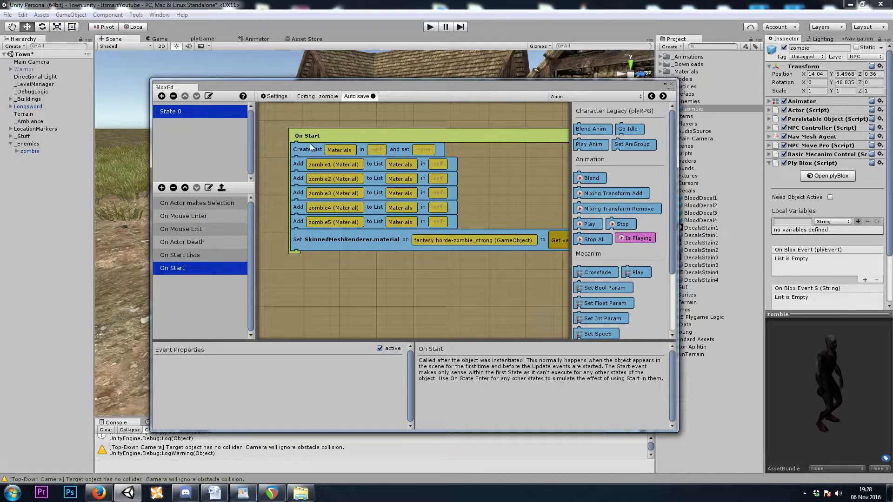
{"action": "left_click_drag", "start_coordinate": [497, 82], "coordinate": [479, 70]}
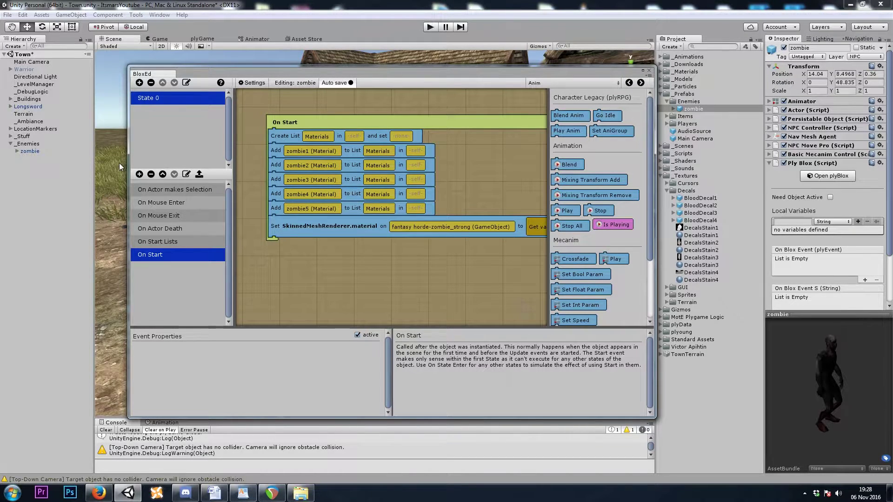
{"action": "left_click", "coordinate": [139, 174]}
{"action": "mouse_move", "coordinate": [173, 202]}
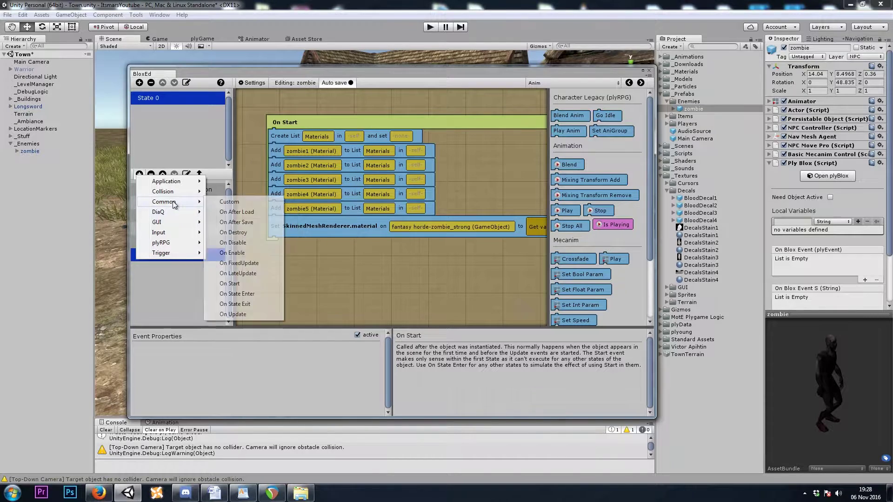
{"action": "left_click", "coordinate": [230, 283]}
{"action": "left_click", "coordinate": [200, 249]}
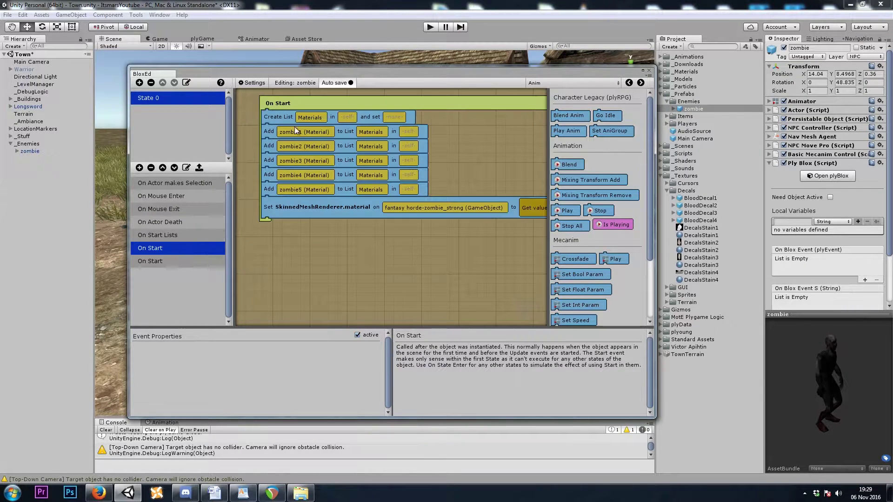
{"action": "left_click", "coordinate": [191, 261]}
- Add a Create List block to the new On Start event and name the list BloodDecals
{"action": "left_click", "coordinate": [584, 82]}
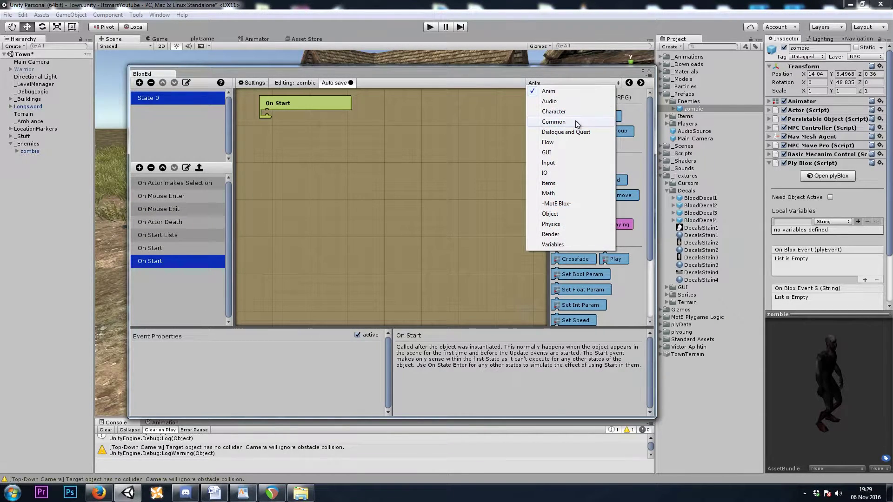
{"action": "left_click", "coordinate": [575, 121]}
{"action": "scroll", "coordinate": [623, 230], "scroll_direction": "down", "scroll_amount": 3}
{"action": "scroll", "coordinate": [623, 172], "scroll_direction": "down", "scroll_amount": 3}
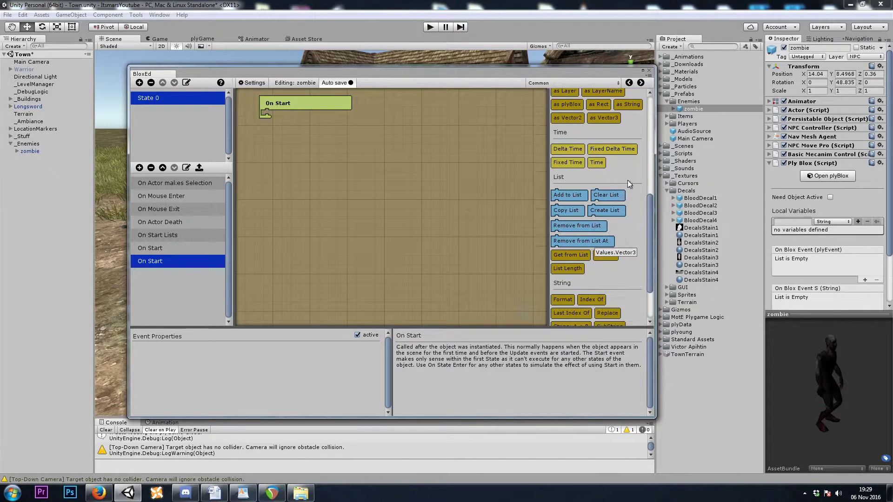
{"action": "left_click_drag", "start_coordinate": [623, 213], "coordinate": [292, 130]}
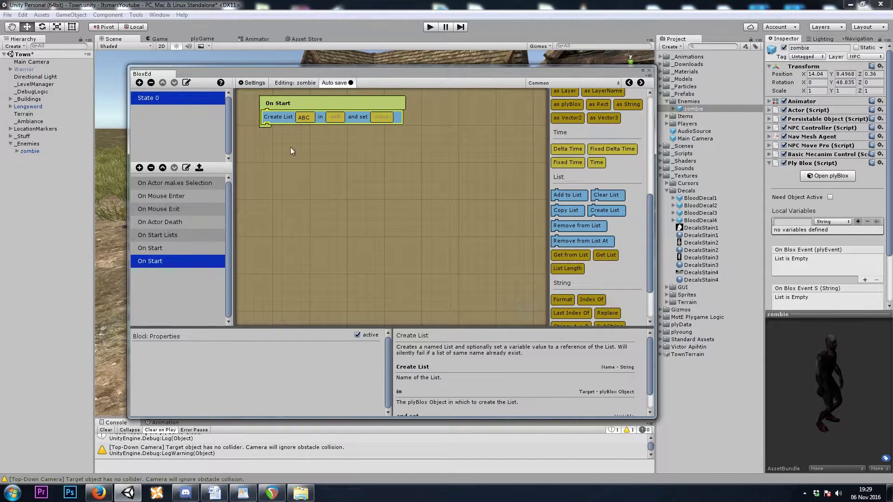
{"action": "left_click", "coordinate": [304, 117]}
{"action": "left_click", "coordinate": [229, 346]}
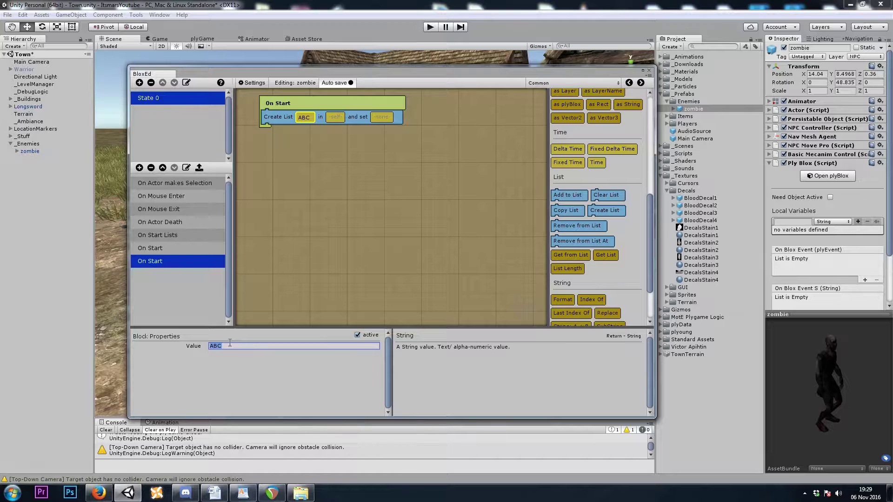
{"action": "type", "text": "BloodDecals"}
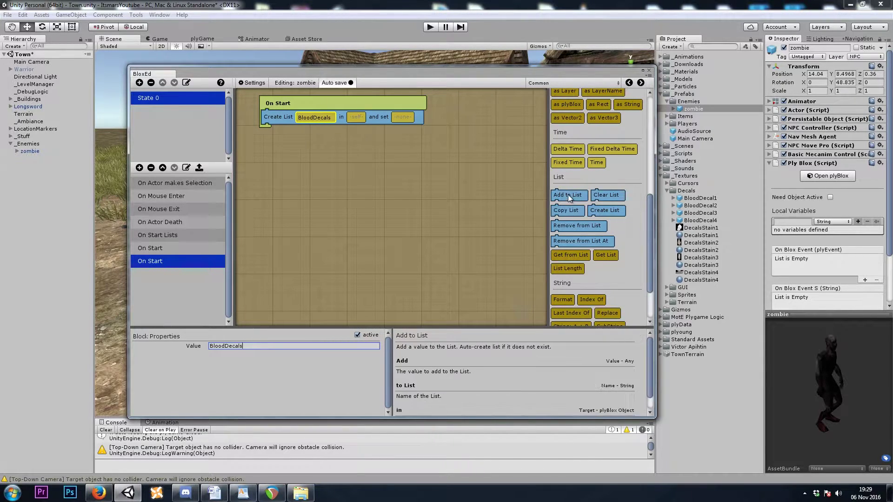
- Place four Add to List blocks below the Create List block, each with BloodDecals as its list name
{"action": "left_click_drag", "start_coordinate": [568, 194], "coordinate": [279, 167]}
{"action": "left_click", "coordinate": [316, 118]}
{"action": "left_click_drag", "start_coordinate": [316, 118], "coordinate": [331, 147], "text": "ctrl"}
{"action": "left_click_drag", "start_coordinate": [331, 147], "coordinate": [331, 161], "text": "ctrl"}
{"action": "left_click_drag", "start_coordinate": [331, 161], "coordinate": [328, 175], "text": "ctrl"}
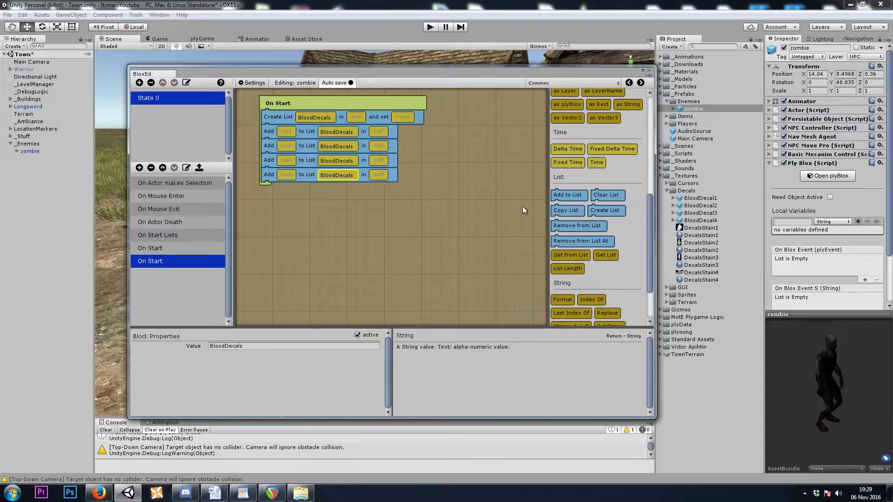
- Assign the BloodDecal1 prefab as the value of the first Add to List block
{"action": "left_click_drag", "start_coordinate": [699, 200], "coordinate": [287, 133]}
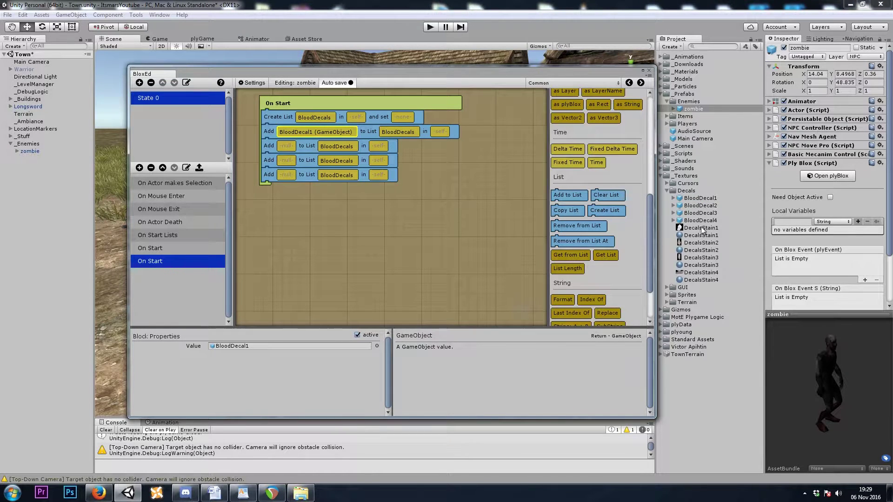